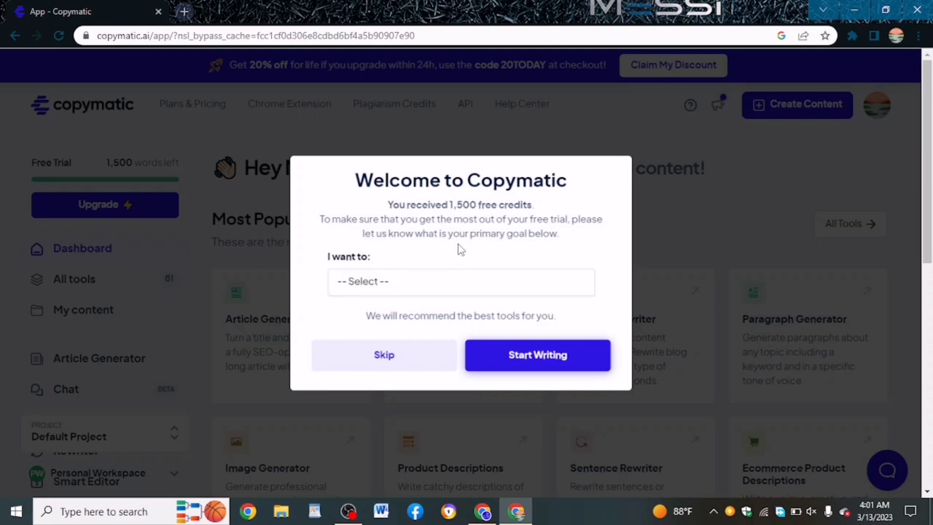
Step: Set the primary goal to "Write some article elements (title, intro, outline,...)" and start writing
click(448, 287)
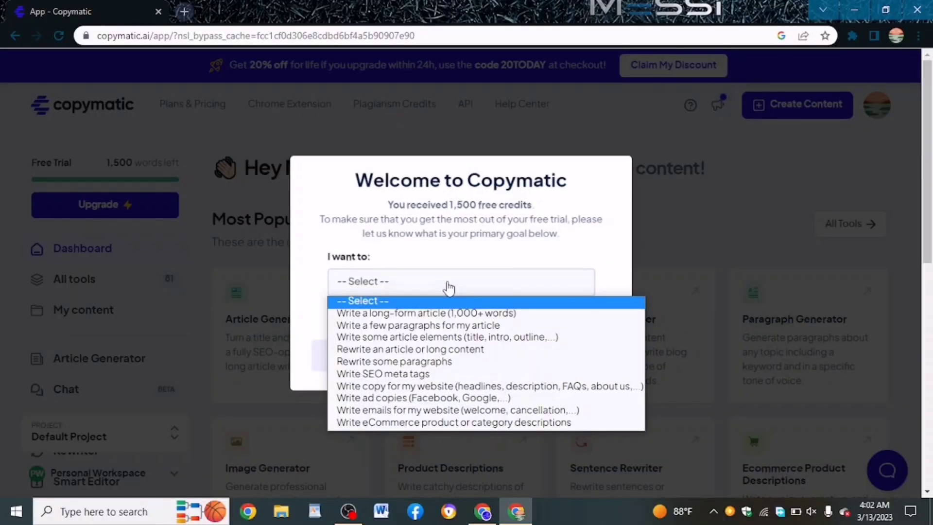
click(481, 338)
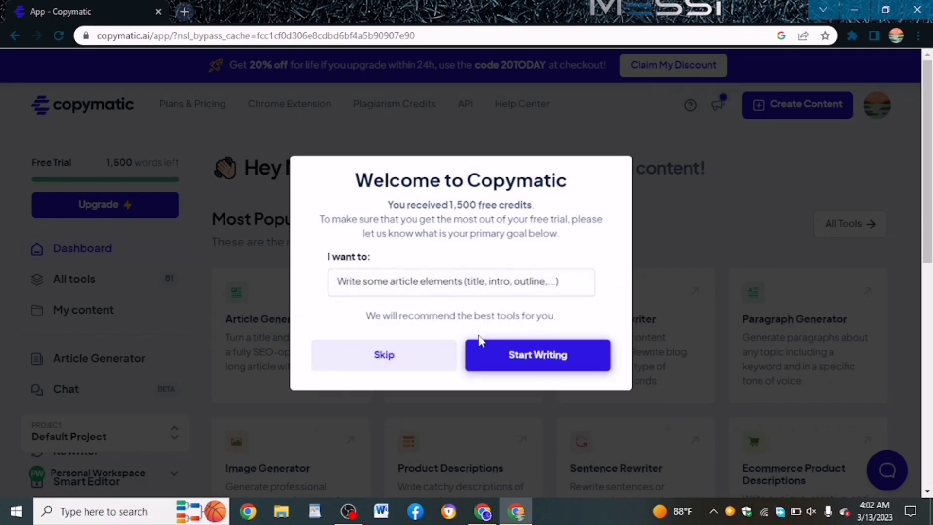
click(559, 364)
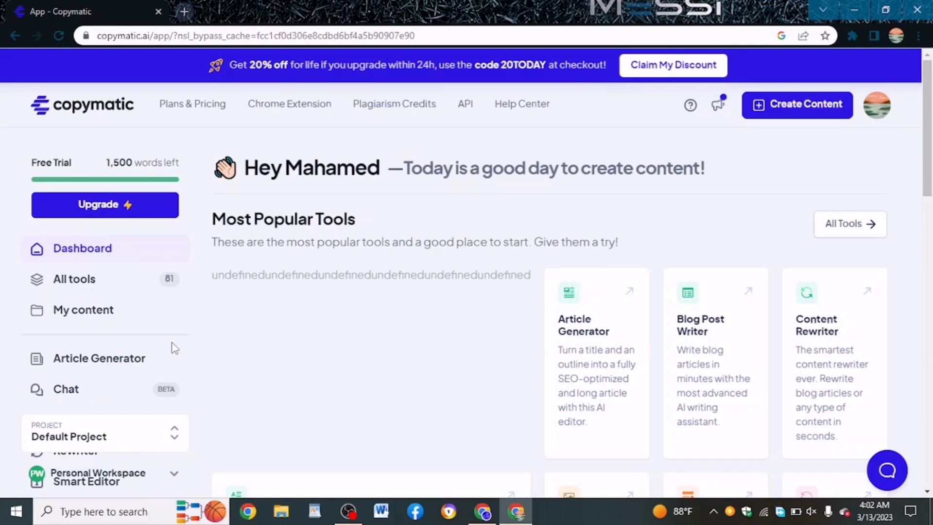
Step: Browse the full list of Copymatic tools, from the blog tools down to the video script and e-mail tools
click(99, 284)
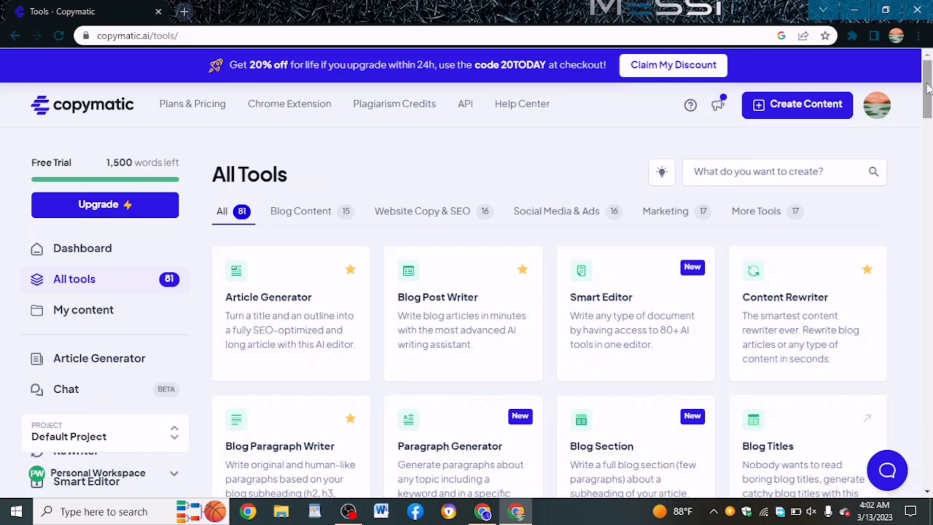
drag(928, 88, 929, 120)
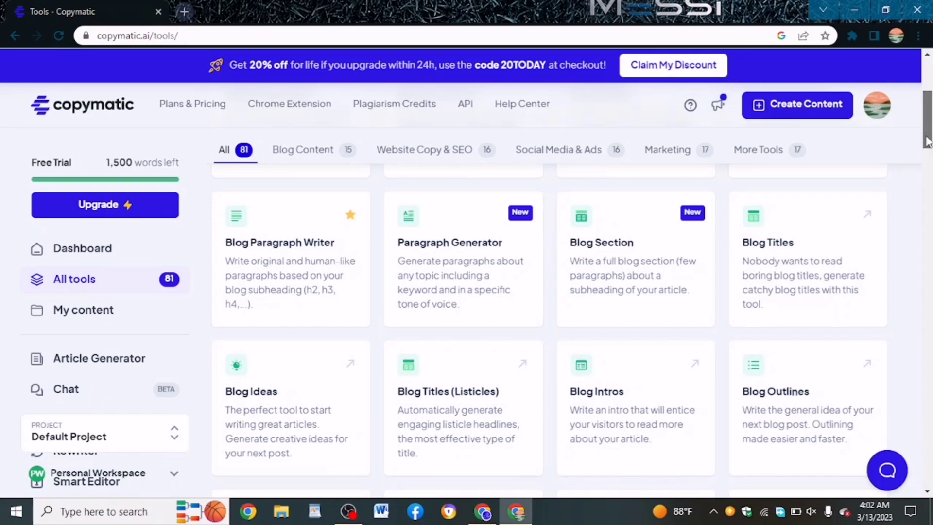
scroll(926, 162, down, 3)
drag(927, 161, 927, 171)
scroll(928, 171, down, 1)
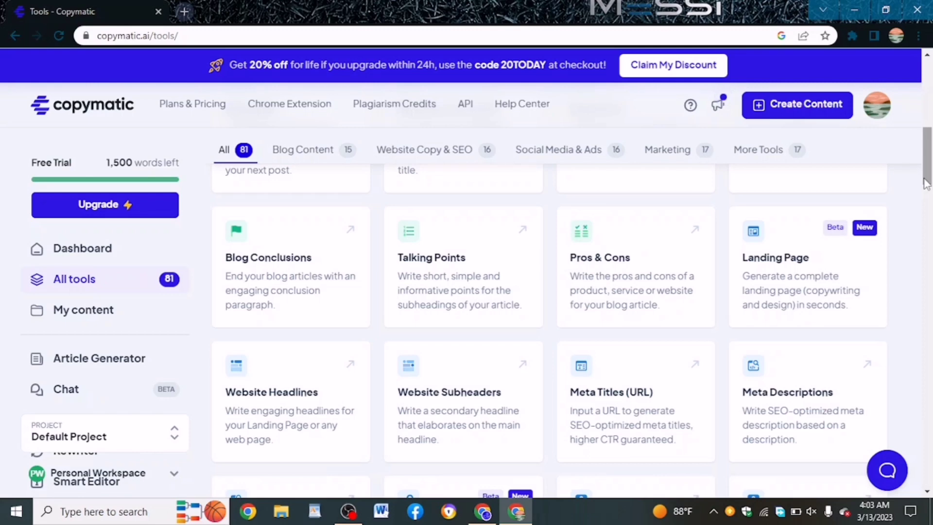
drag(926, 184, 929, 247)
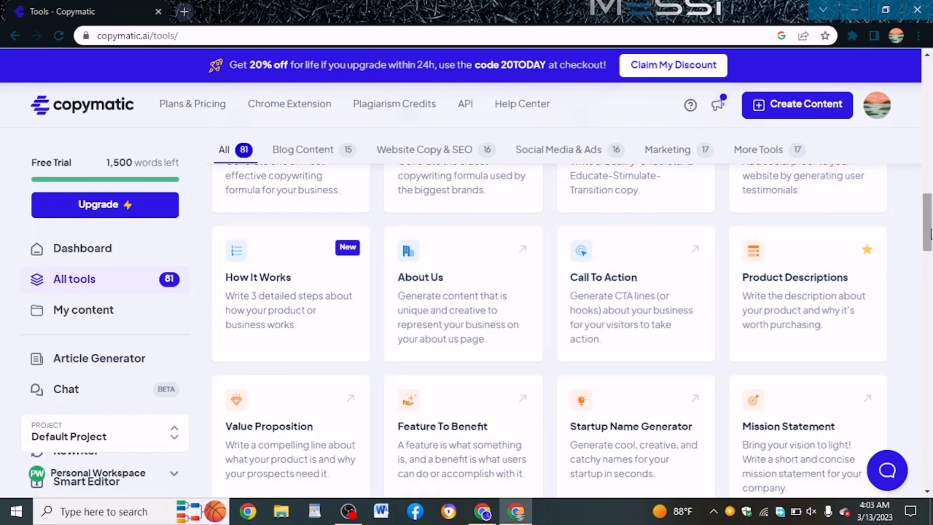
drag(930, 234, 931, 271)
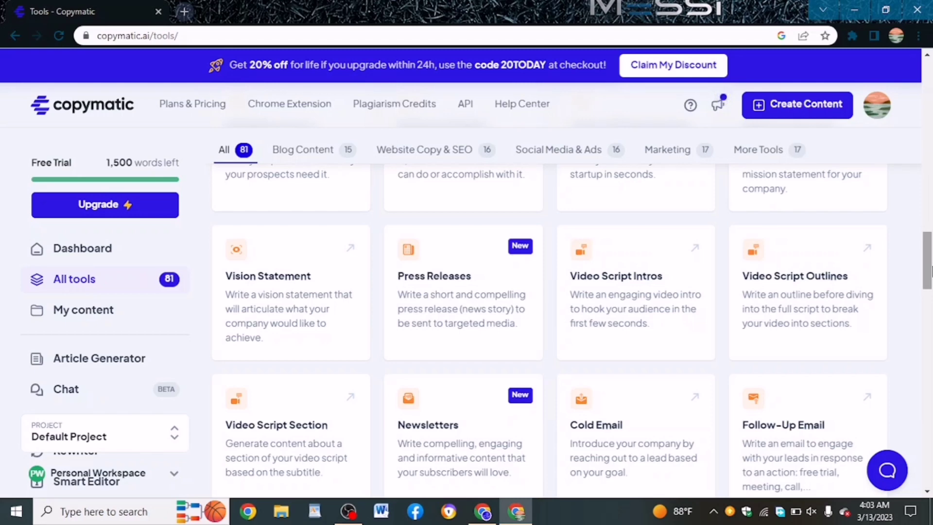
drag(931, 275, 926, 76)
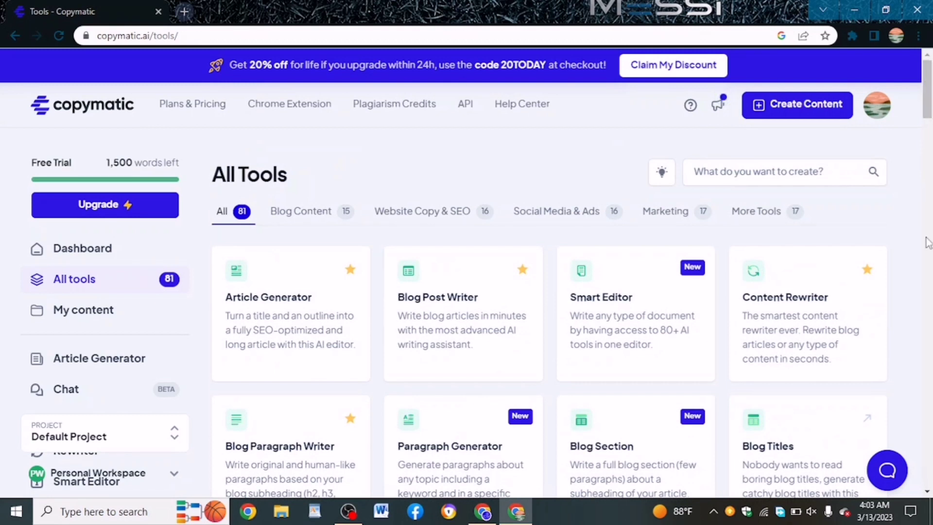
Step: Open the Blog Post Writer tool at its Details form
click(467, 318)
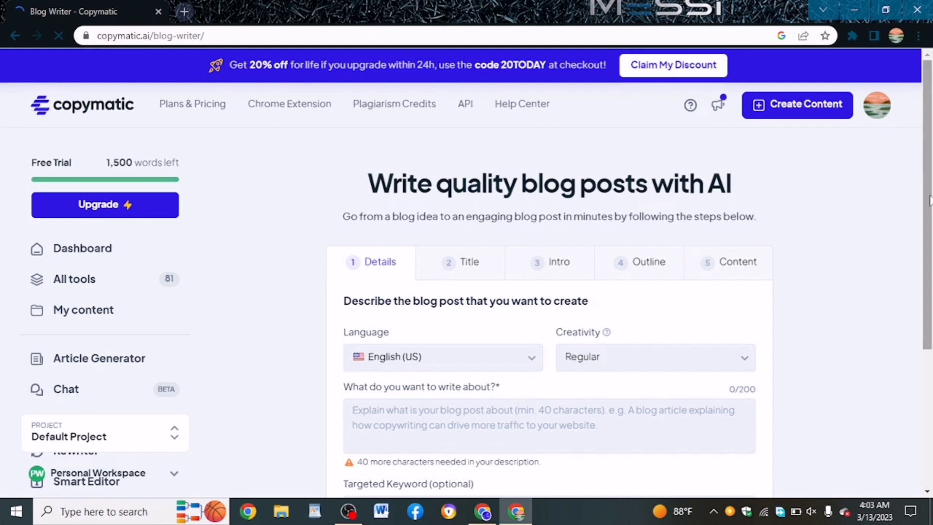
scroll(929, 200, down, 2)
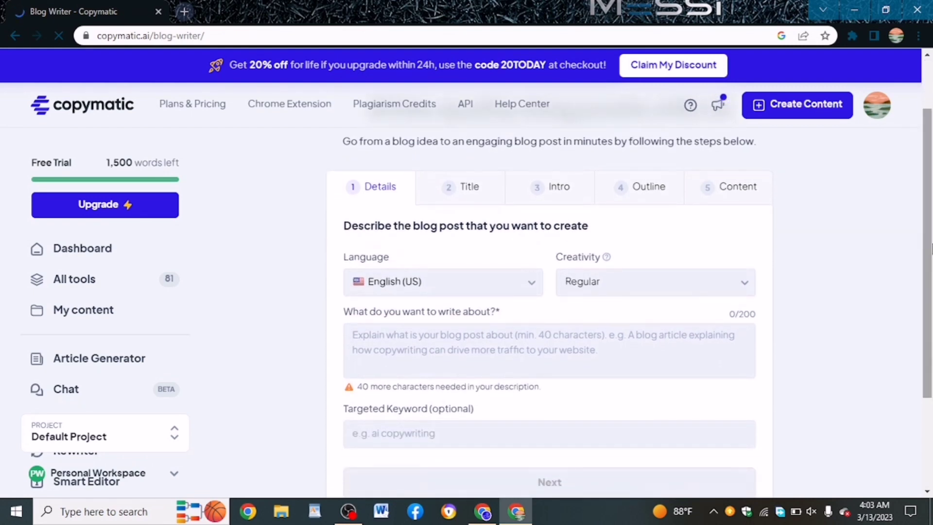
Step: Search the blog post's language options for "som" and view the available creativity levels
click(534, 290)
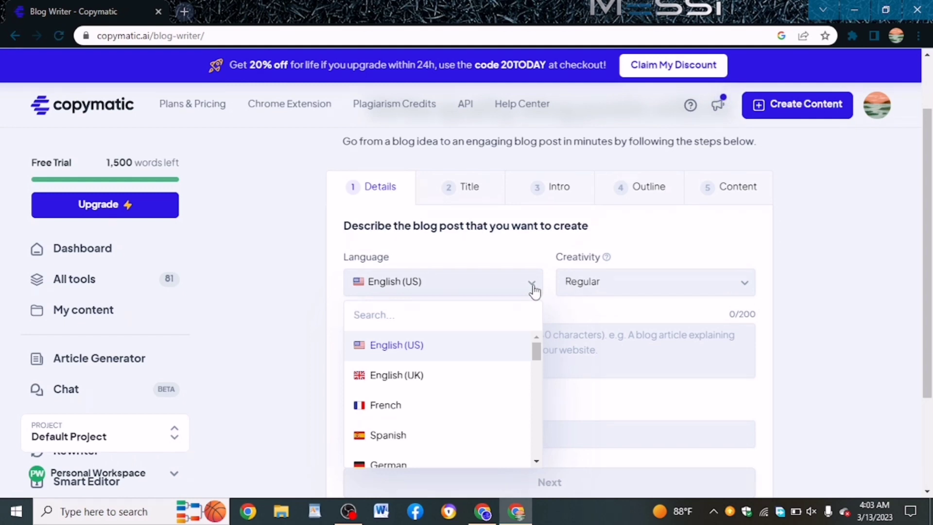
text(som)
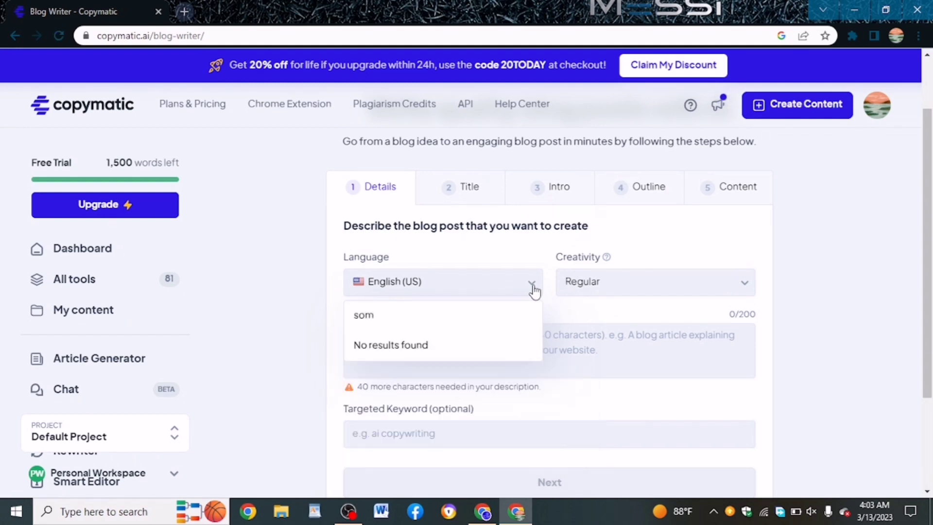
key(BackSpace)
key(BackSpace)
key(BackSpace)
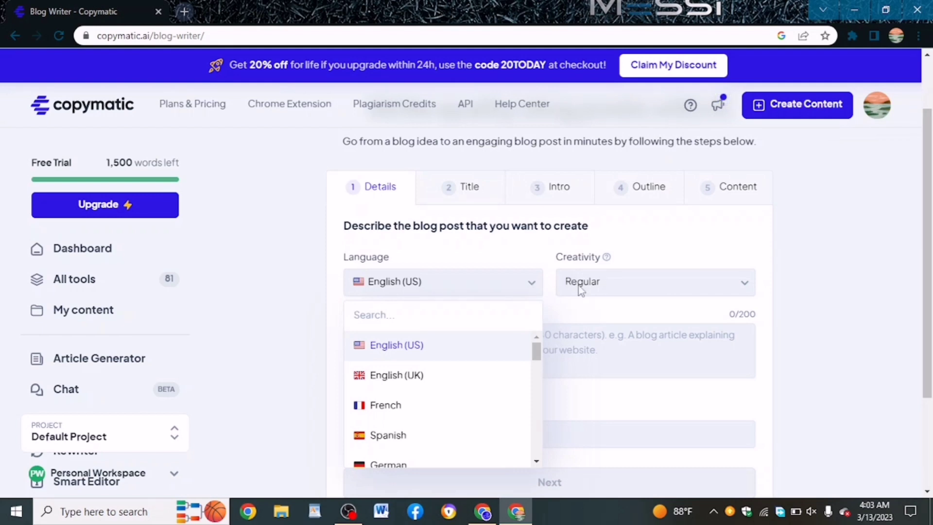
click(694, 305)
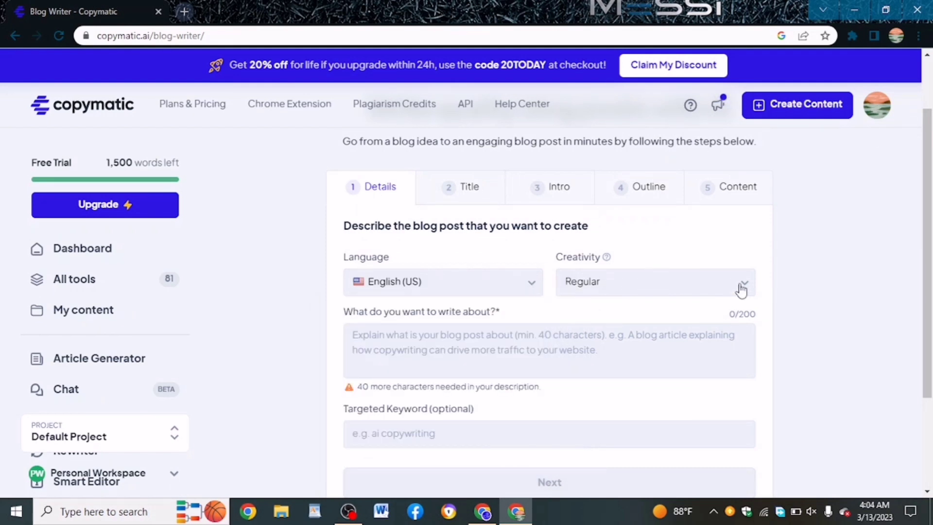
click(741, 291)
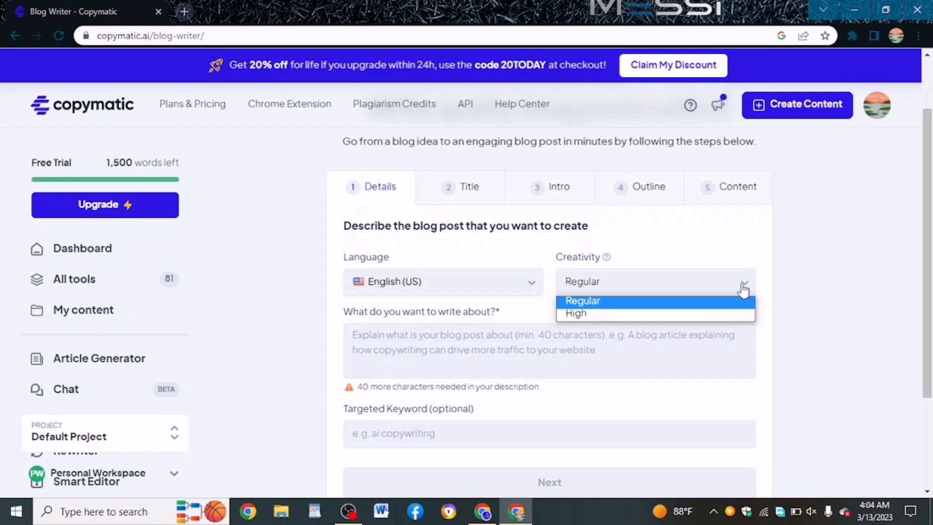
click(874, 329)
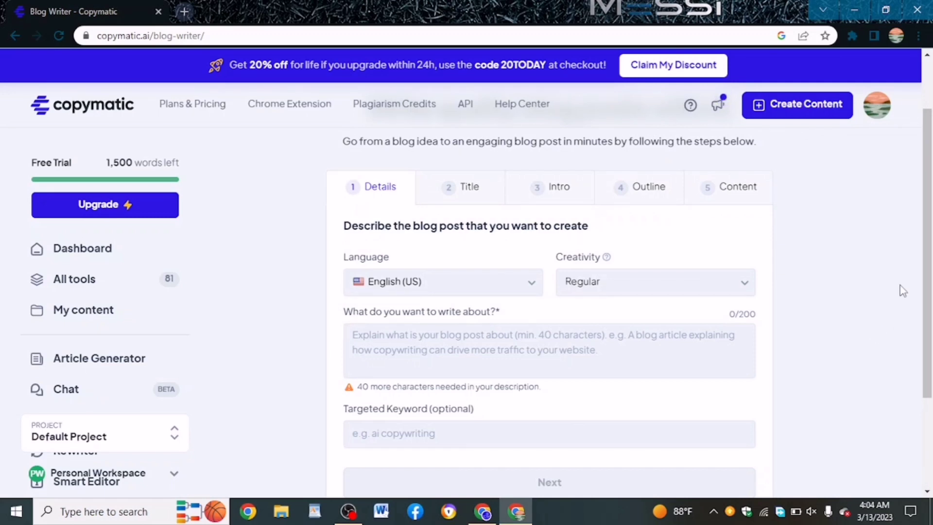
Step: Describe the blog post as "how to make money online", padded with trailing spaces past the 40-character minimum, and choose to write the title manually
drag(931, 233, 930, 275)
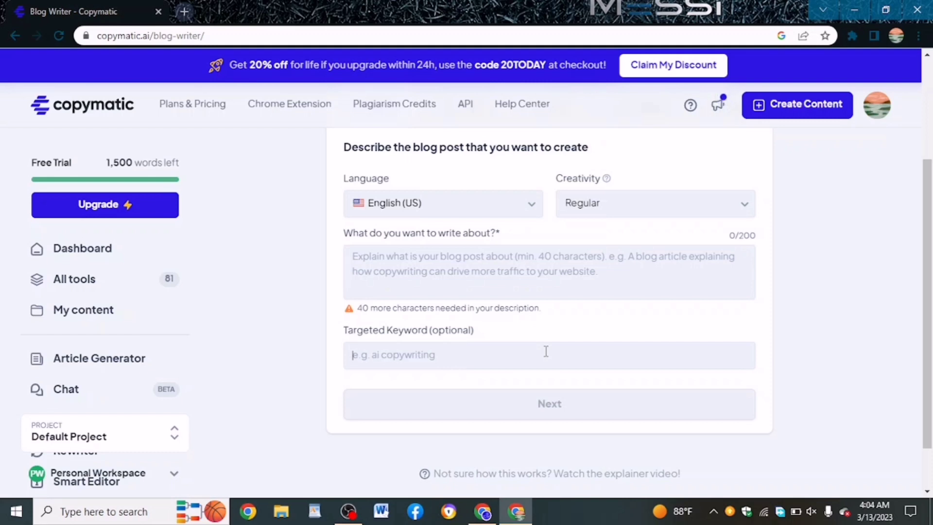
click(478, 270)
text(how)
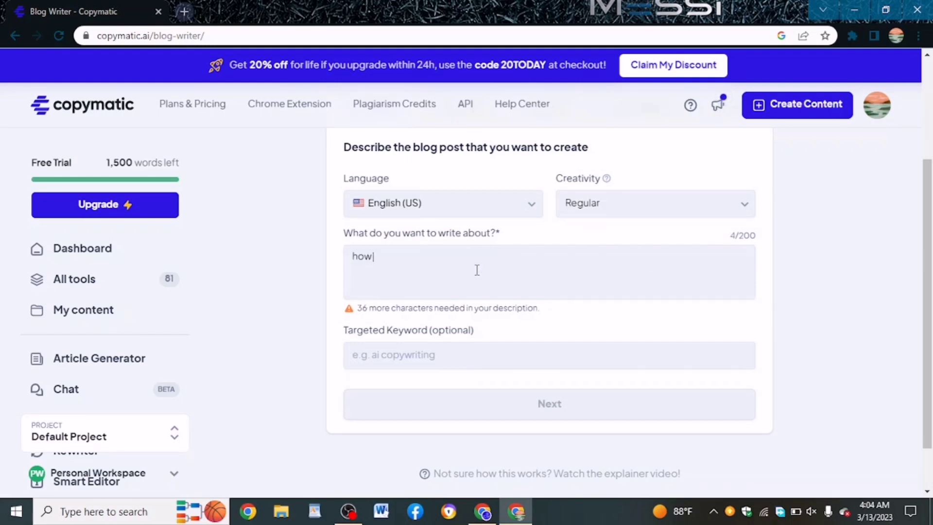
text( to mak)
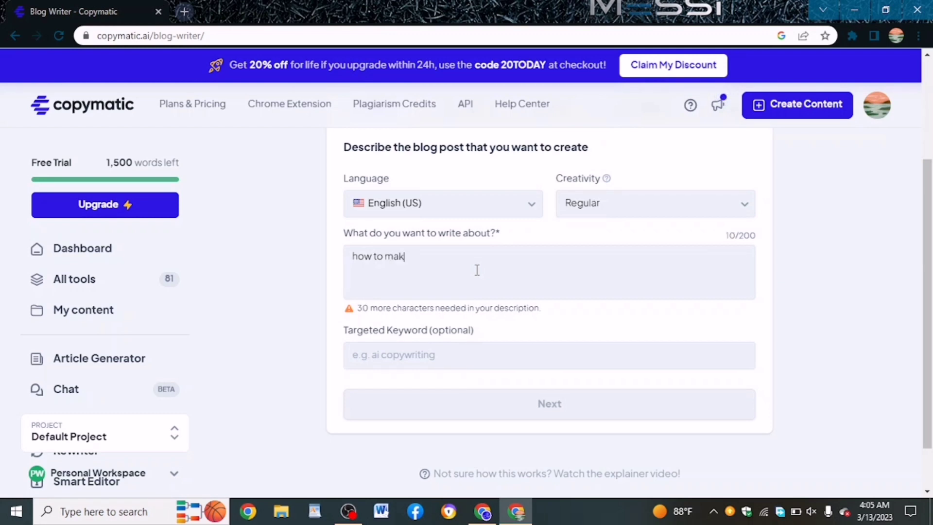
text(e mon)
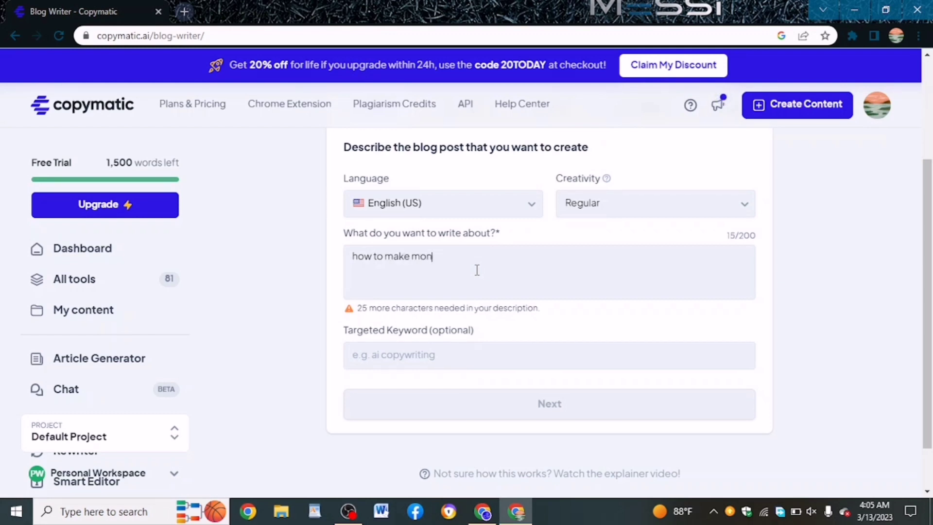
text(ey on)
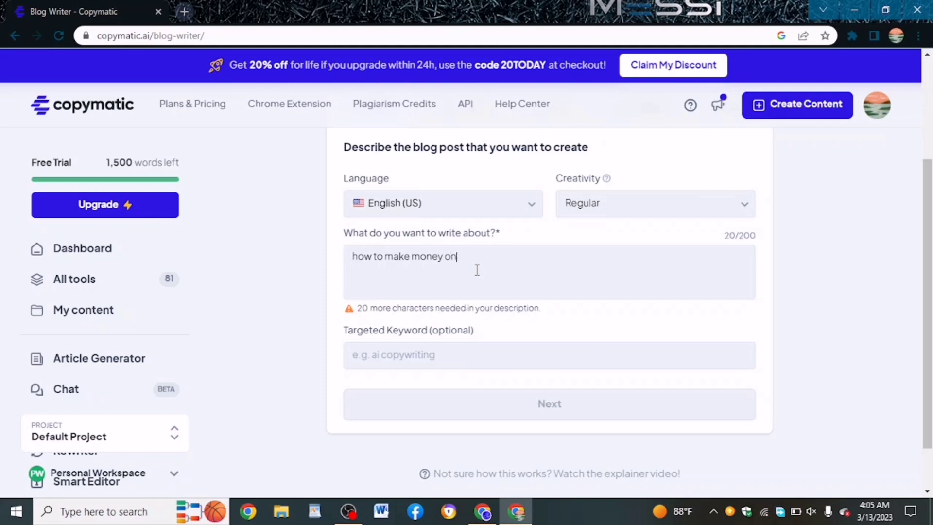
text(line)
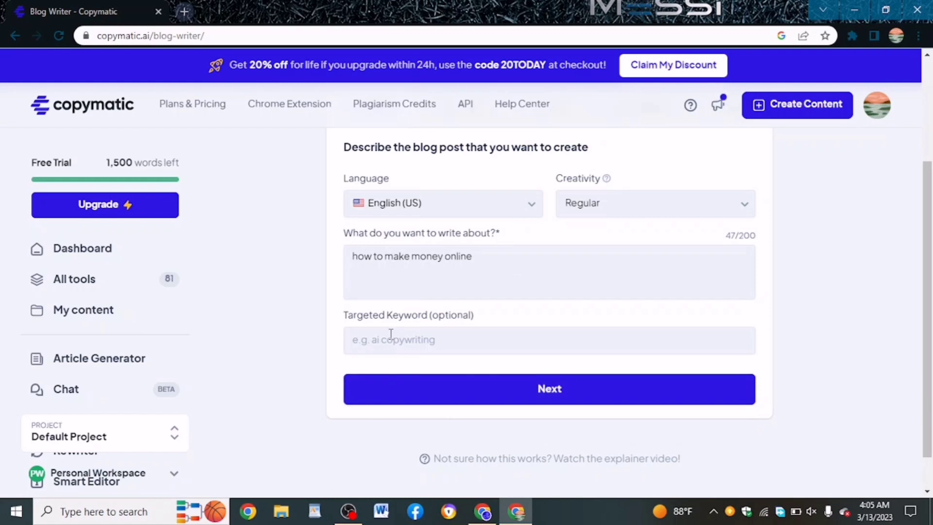
click(383, 395)
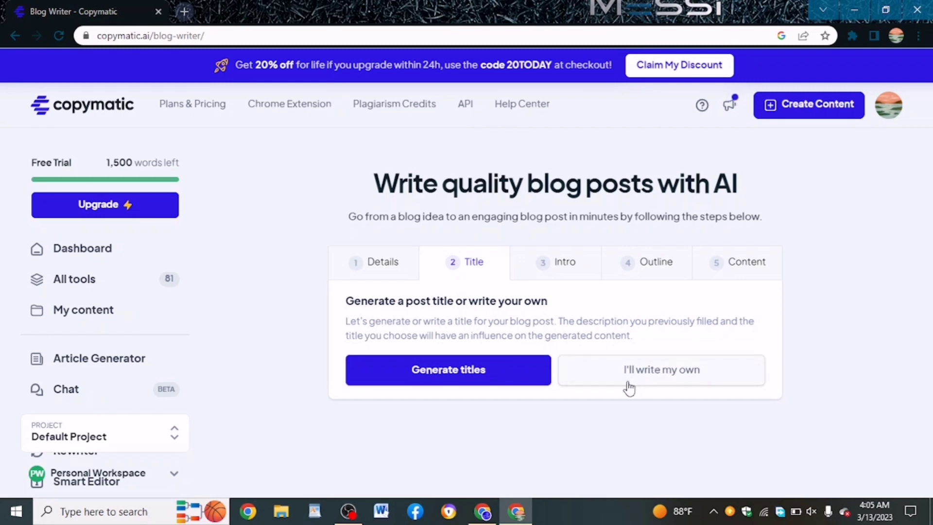
click(654, 376)
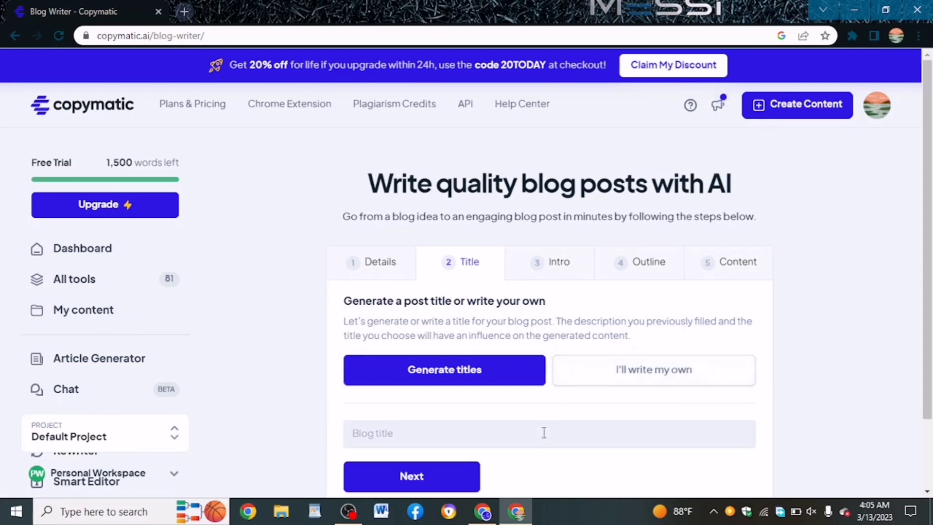
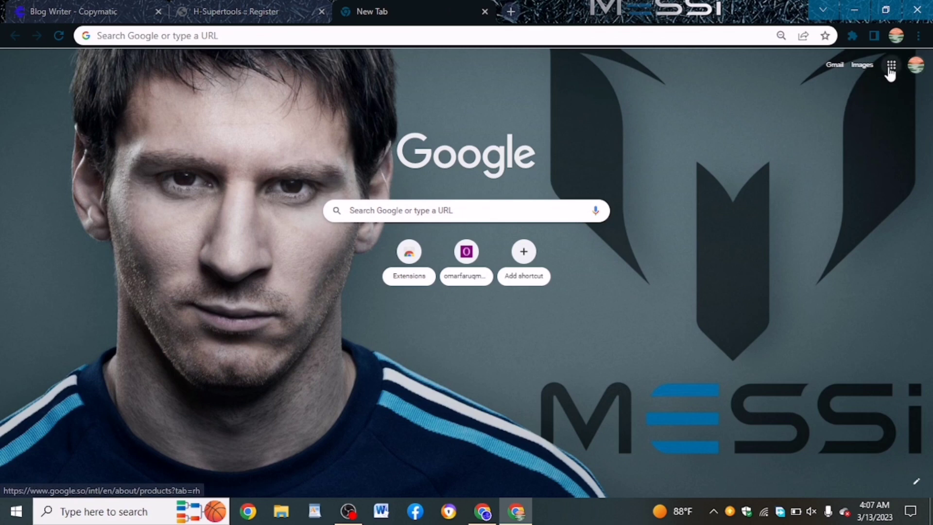
Step: Open Gmail from the new browser tab
click(891, 68)
click(883, 170)
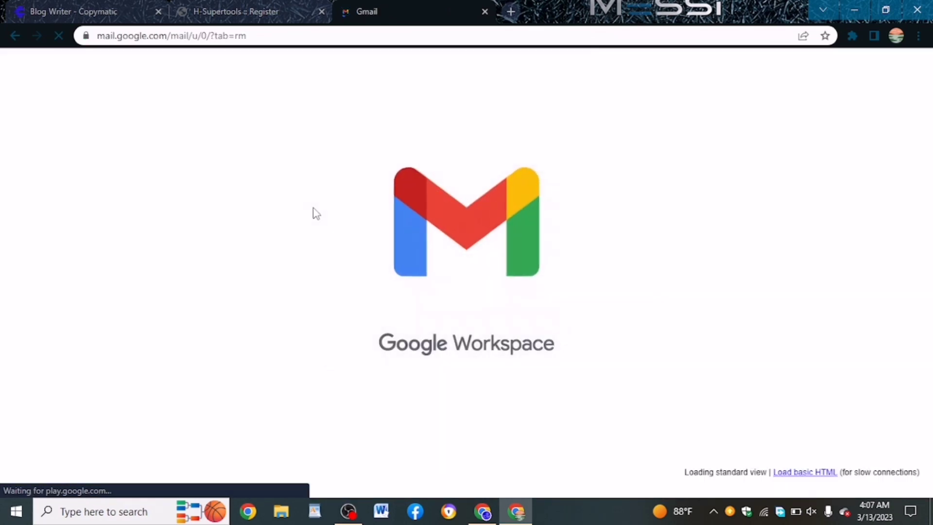
Step: Complete the H-Supertools registration by entering the full name and passing the robot check, and save the login in the browser
click(216, 6)
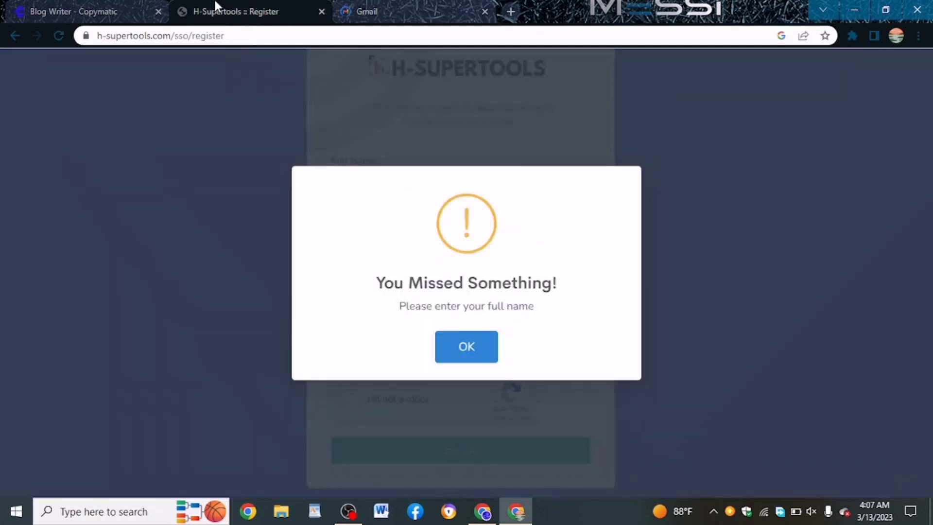
click(483, 344)
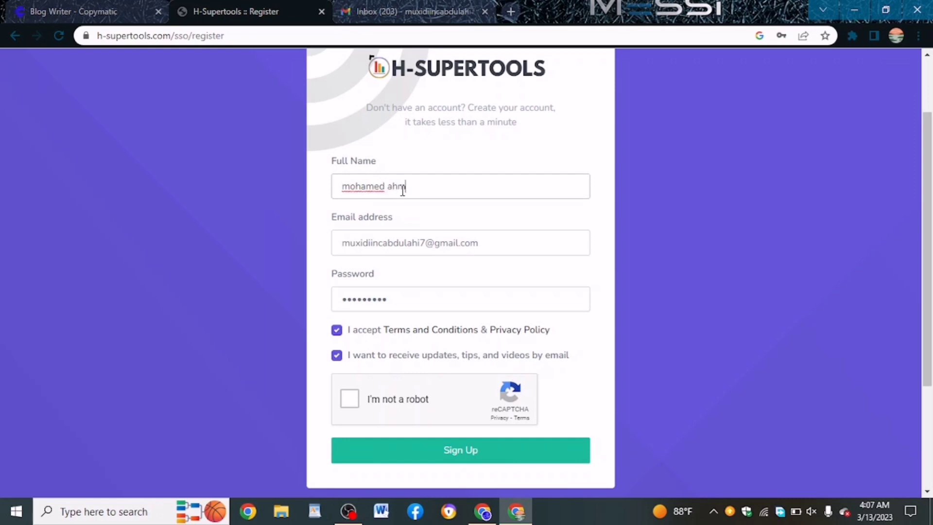
click(379, 410)
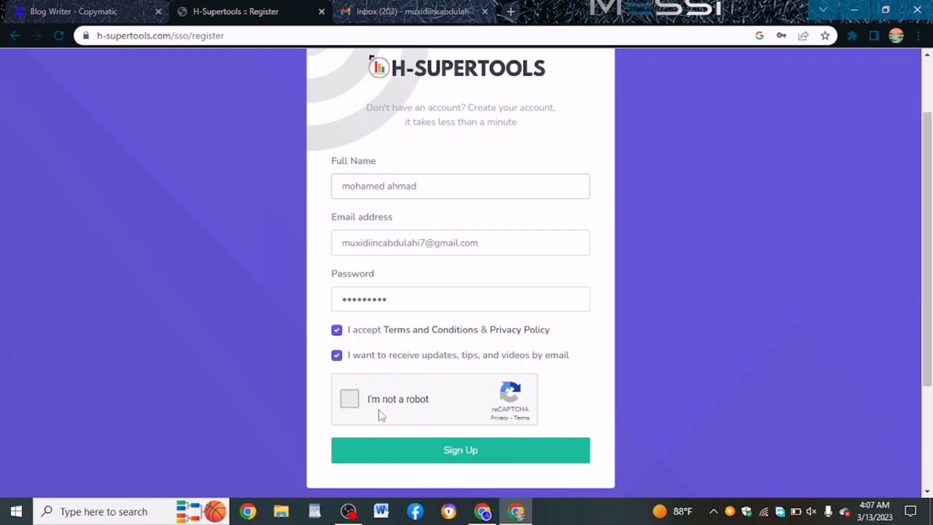
click(388, 449)
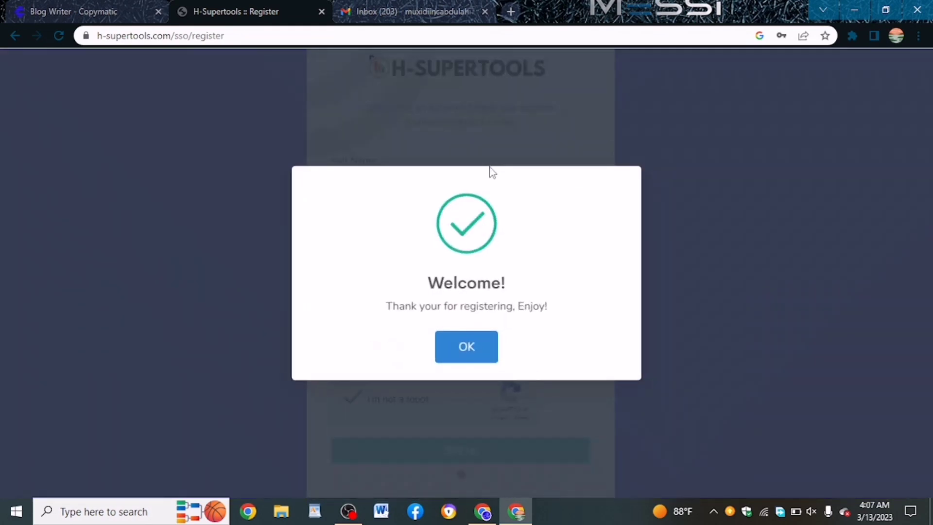
click(466, 346)
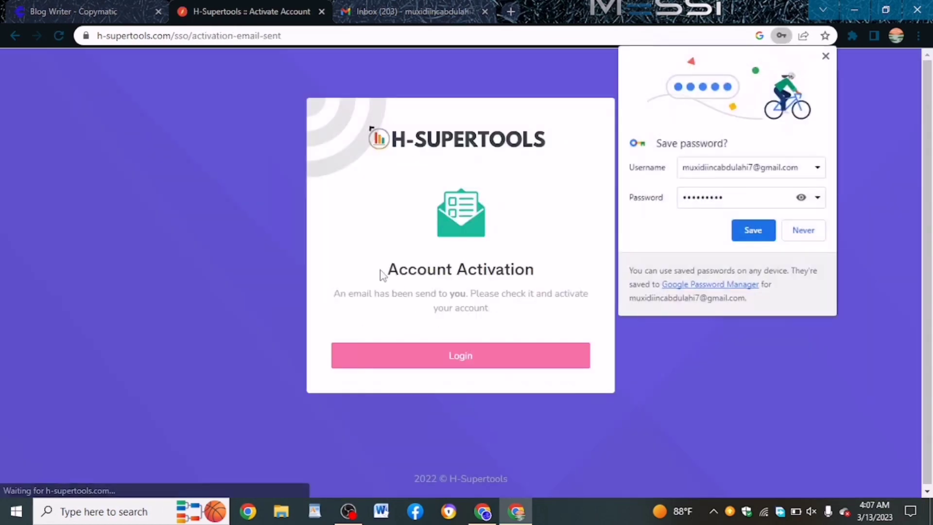
click(762, 223)
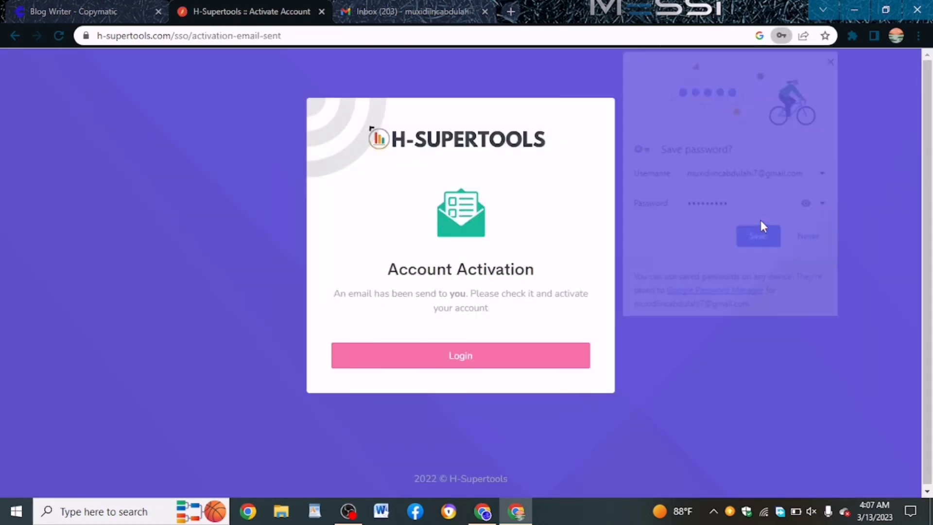
Step: Open the H-Supertools welcome e-mail in the Gmail inbox and follow its link to activate the account
click(405, 2)
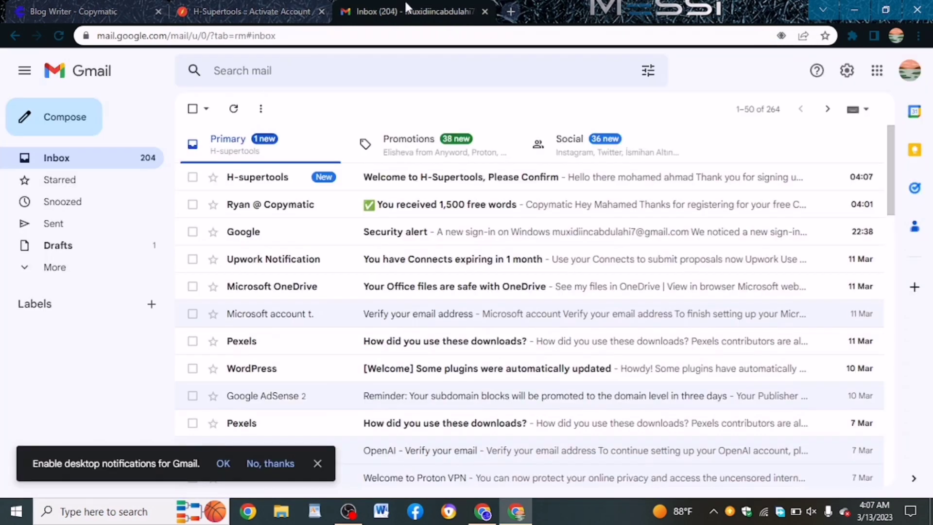
click(439, 177)
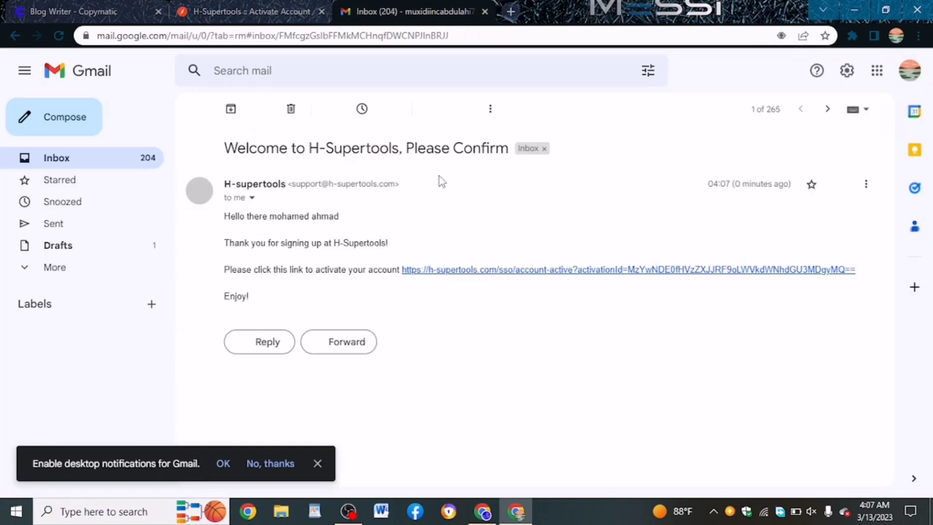
click(449, 272)
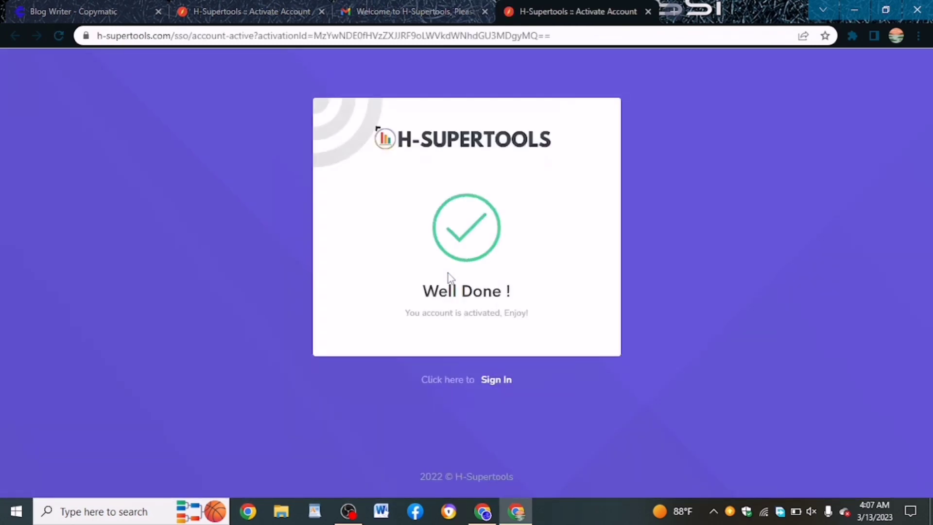
Step: Sign in to H-Supertools with the prefilled login, dismiss the welcome message and decline the site's notifications
click(498, 386)
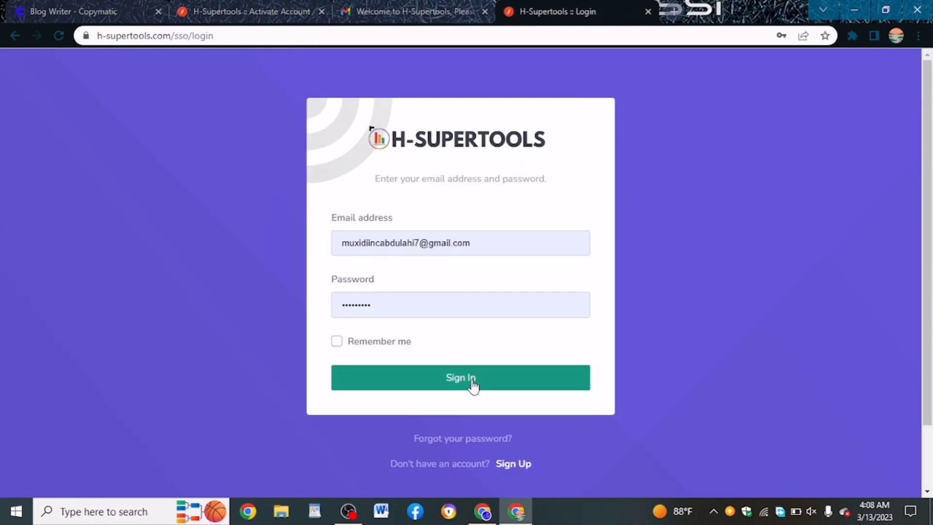
click(474, 386)
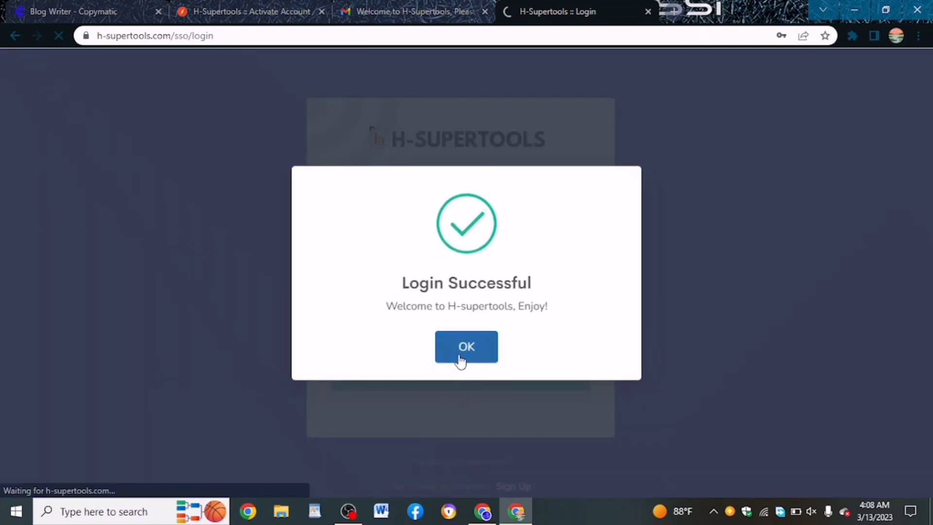
click(464, 347)
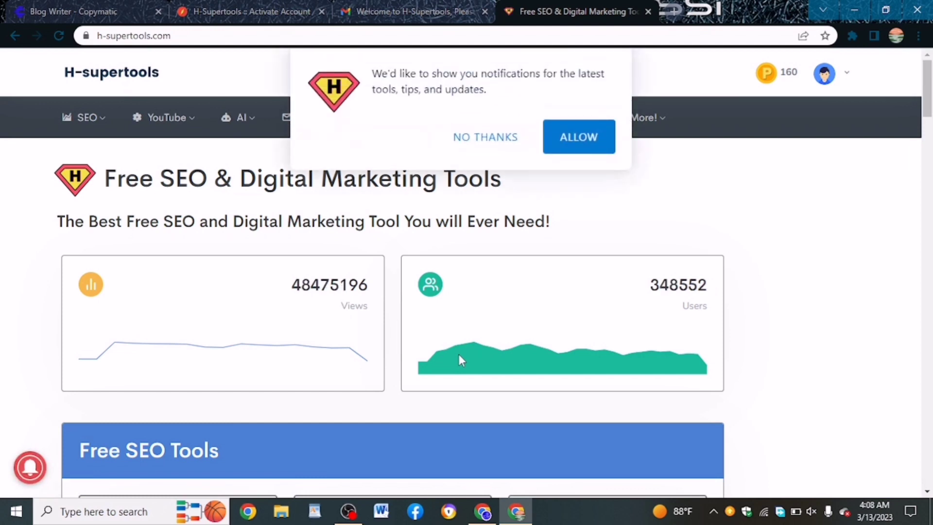
click(461, 138)
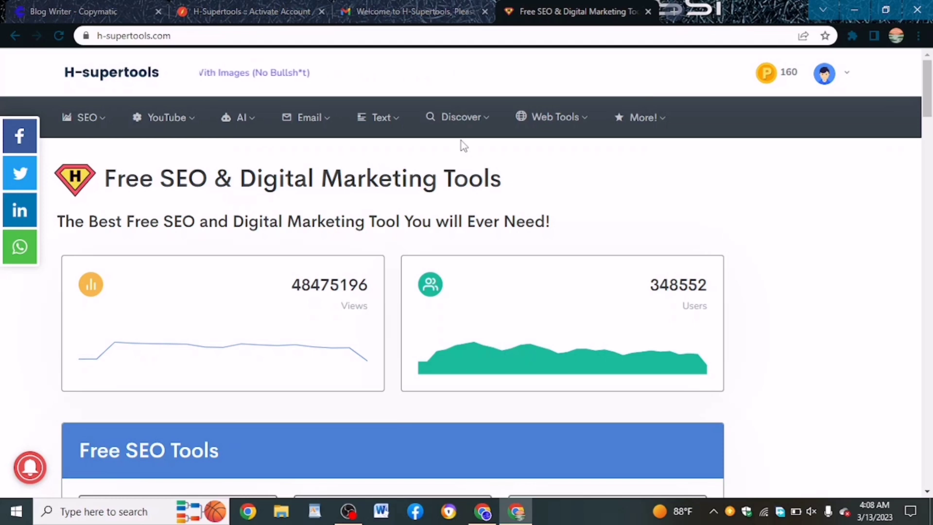
Step: Open the Keyword Research Tool from the Free SEO Tools on the H-Supertools home page
mouse_move(224, 135)
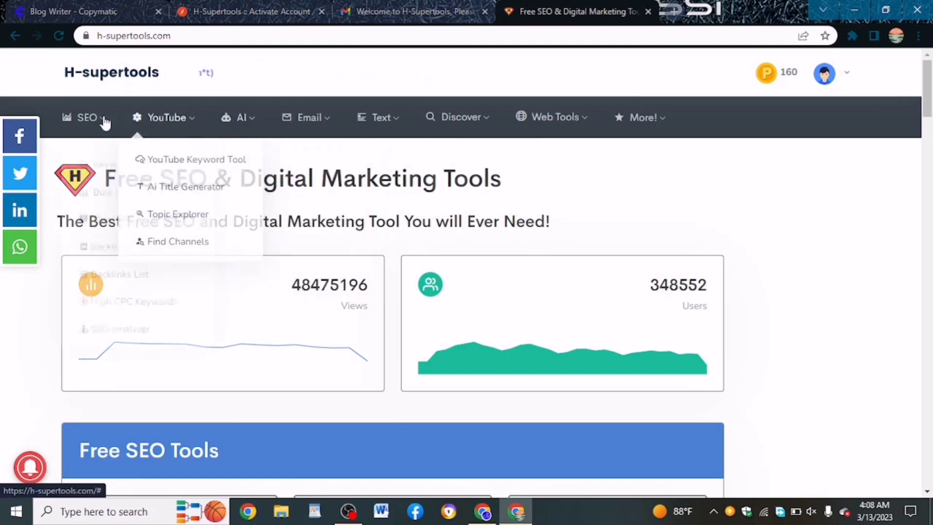
mouse_move(105, 124)
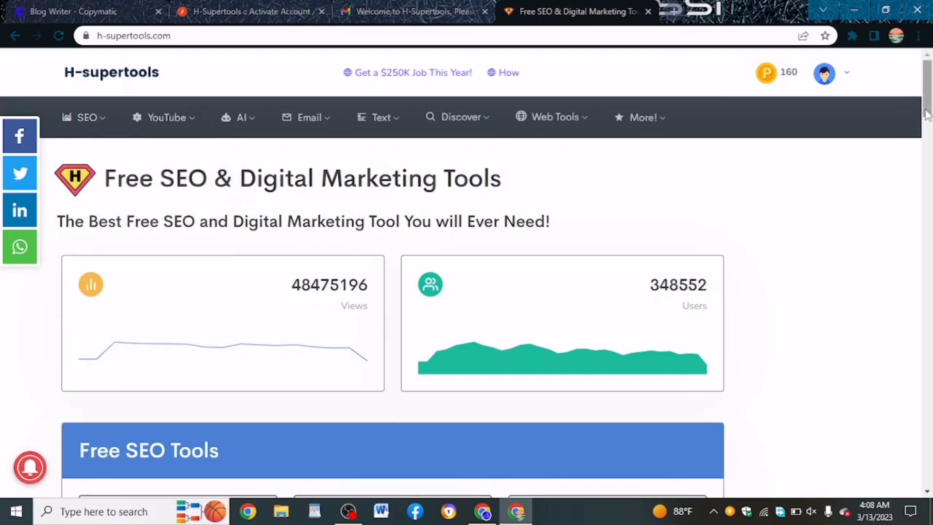
drag(927, 115, 927, 158)
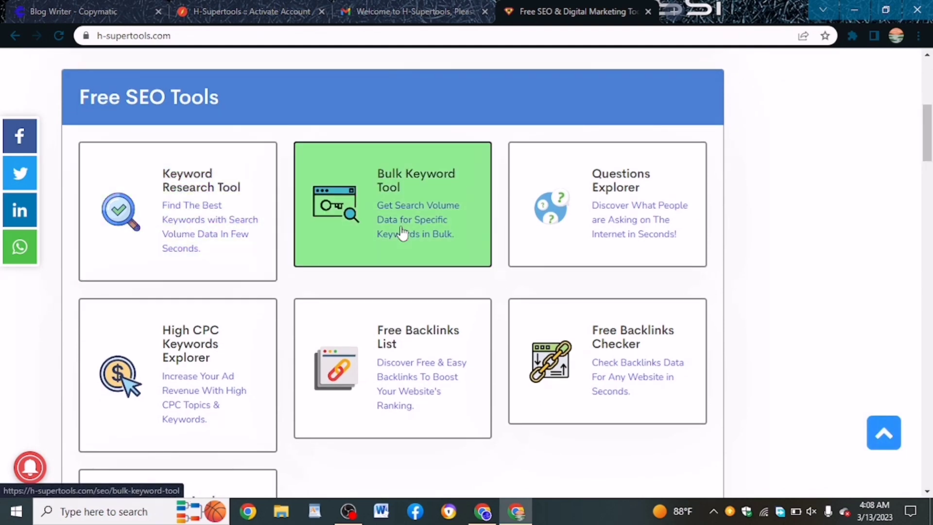
click(206, 198)
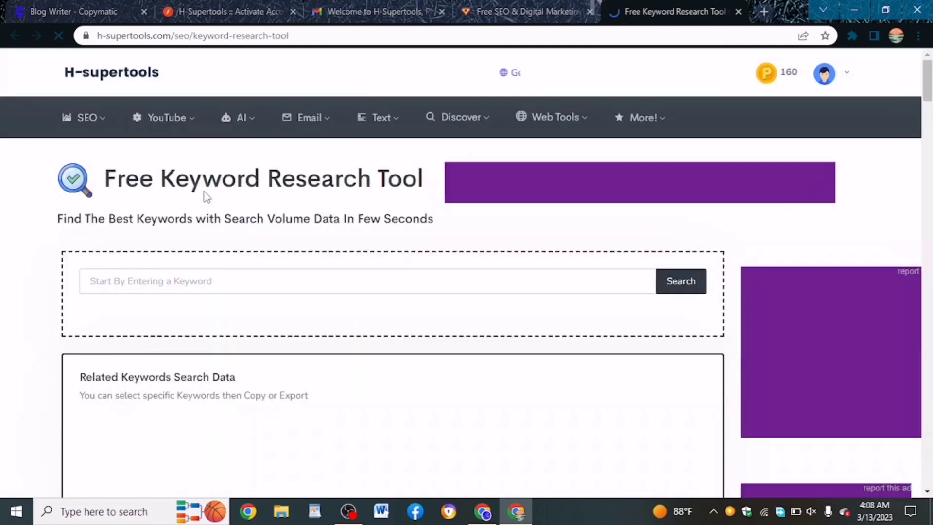
Step: Search for the keyword "fitness", passing the robot check, and examine the target and related keyword data
click(237, 281)
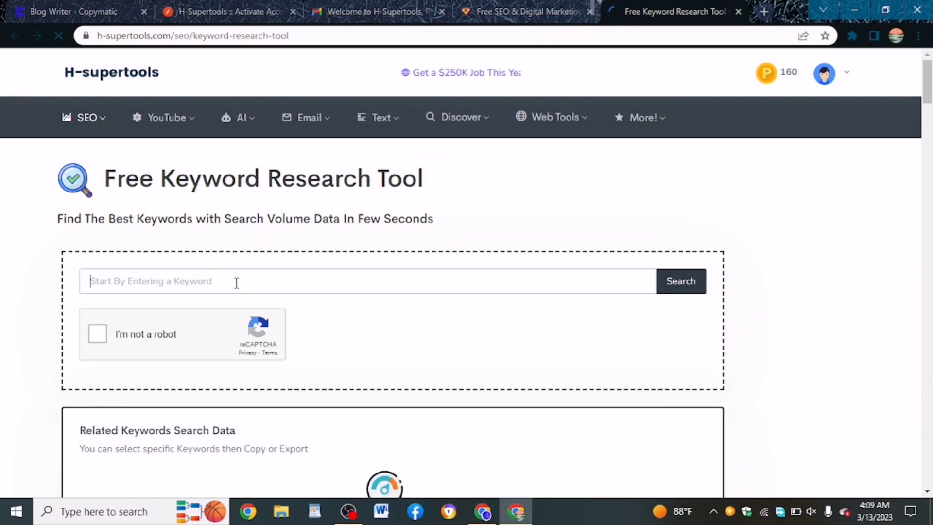
text(fitn)
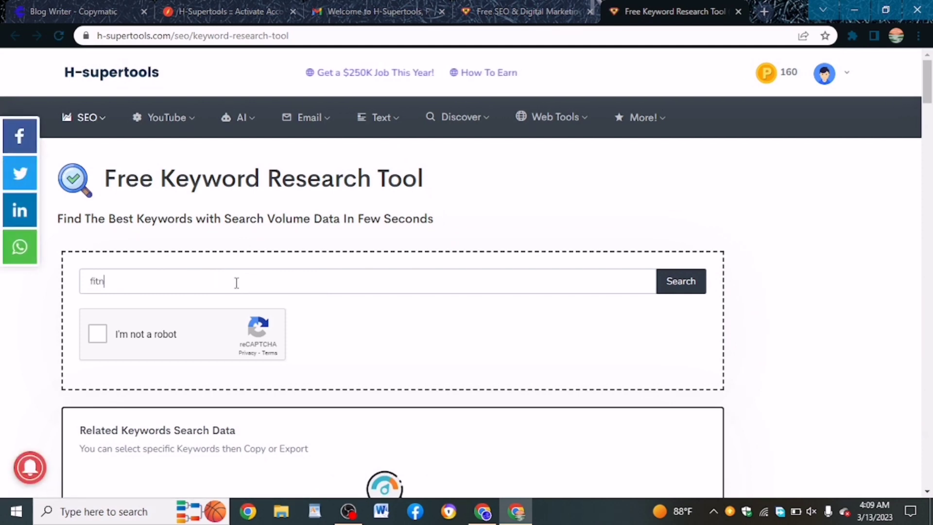
text(ess)
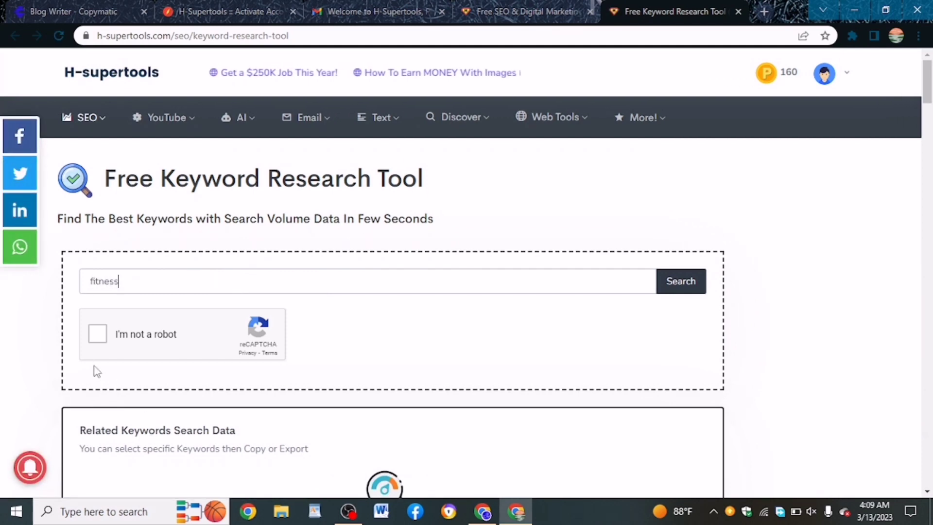
click(97, 334)
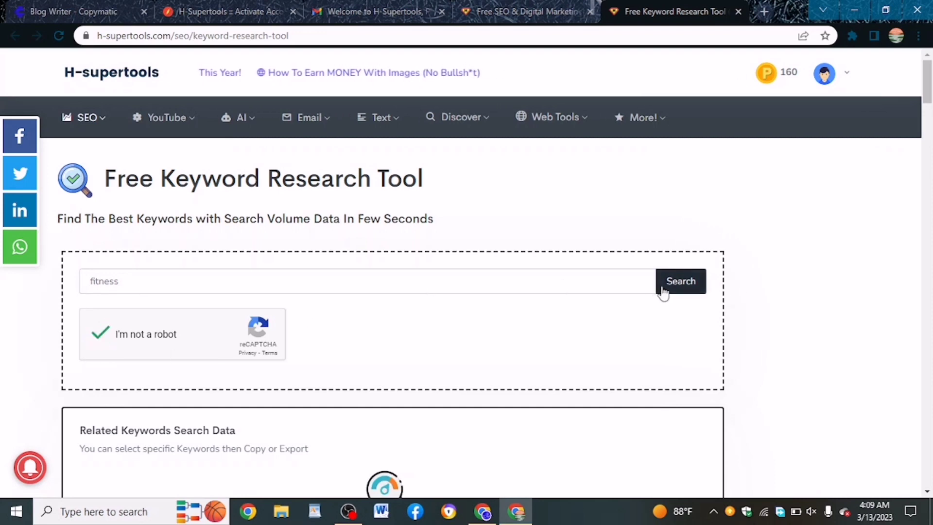
click(705, 287)
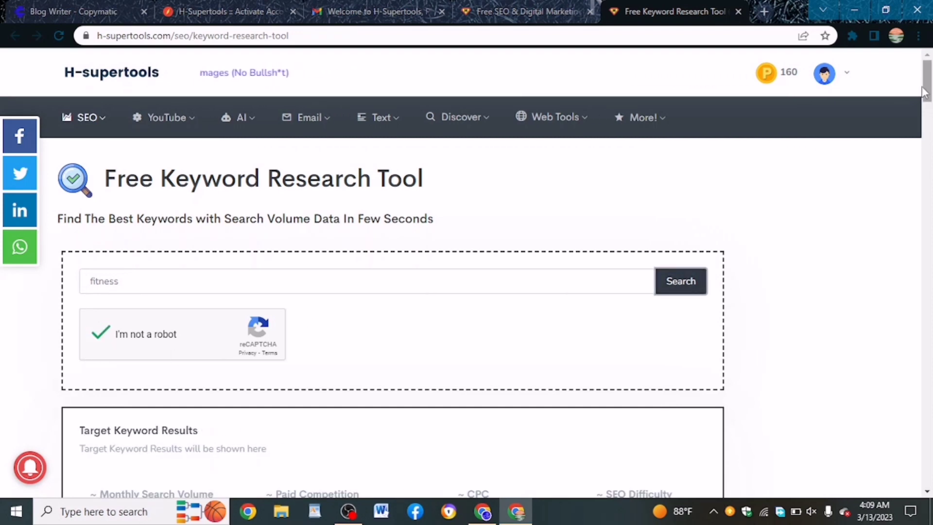
drag(925, 92, 928, 131)
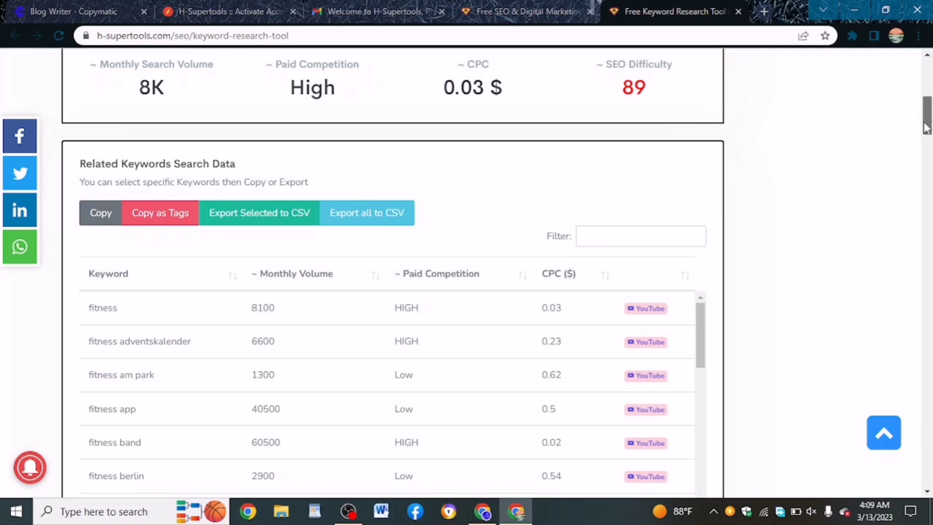
drag(927, 128, 928, 136)
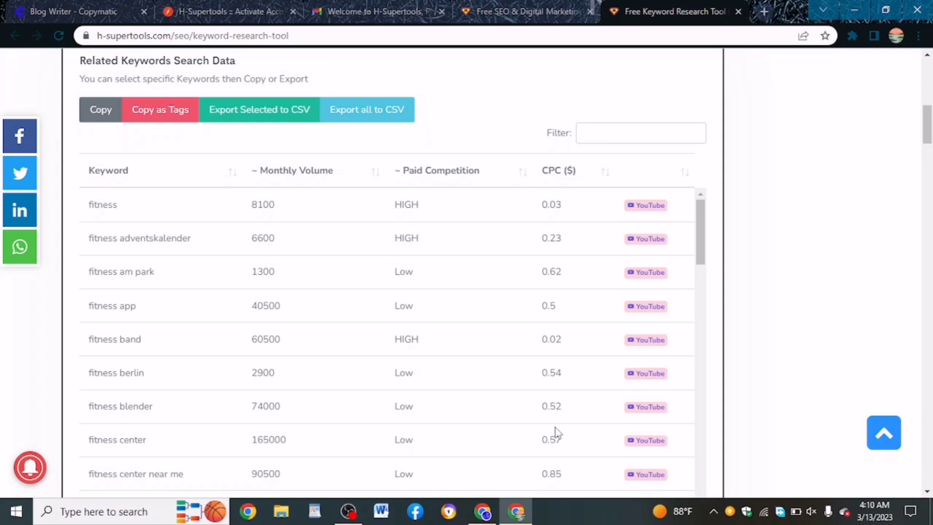
Step: Return to the H-Supertools home page and open the Outline Generator from the Free AI Tools
click(474, 10)
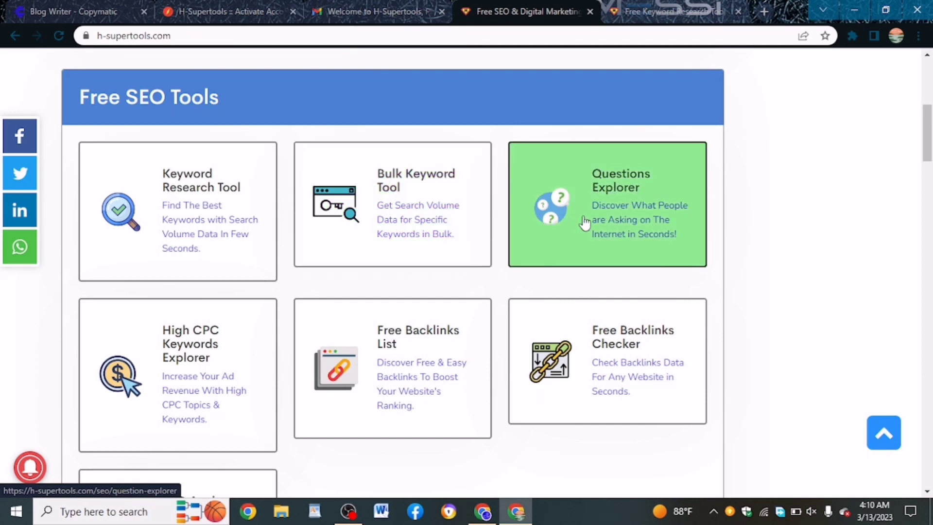
drag(926, 144, 926, 324)
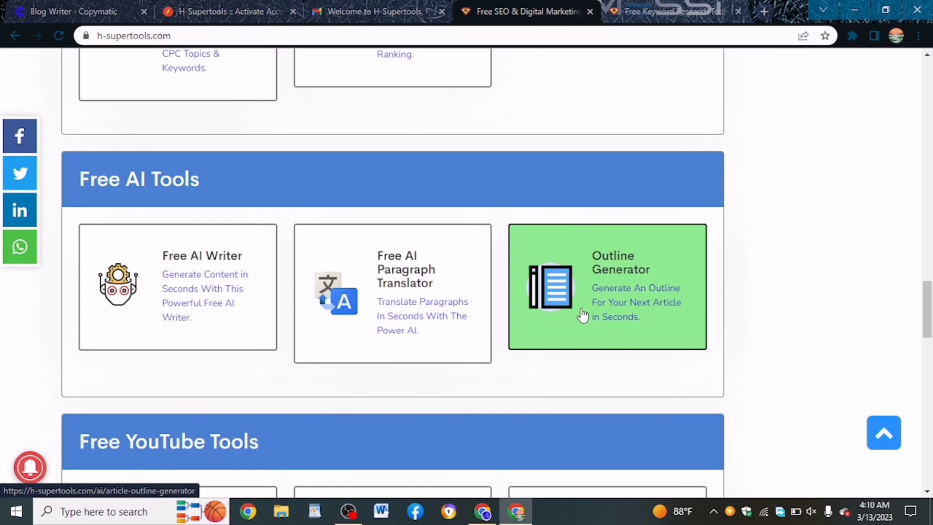
click(582, 315)
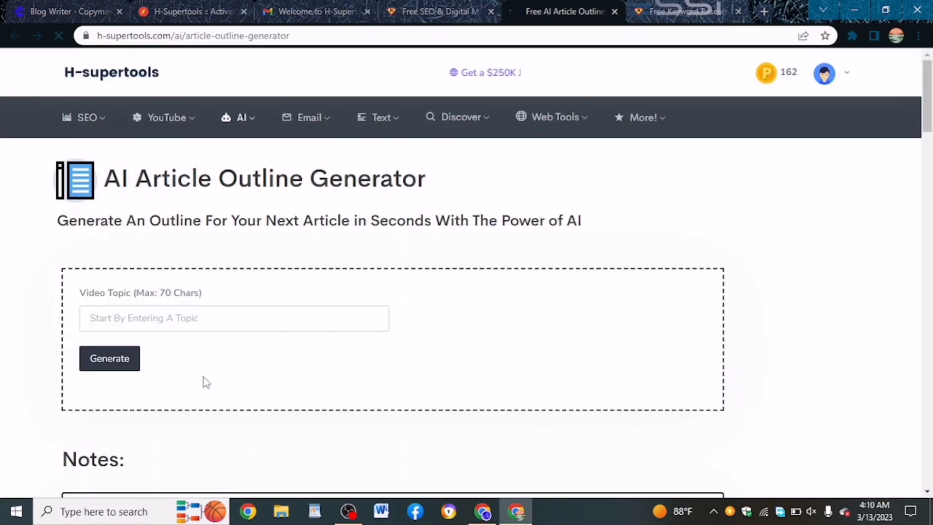
Step: Try to generate an article outline for the topic "make money" and dismiss the resulting message
click(178, 319)
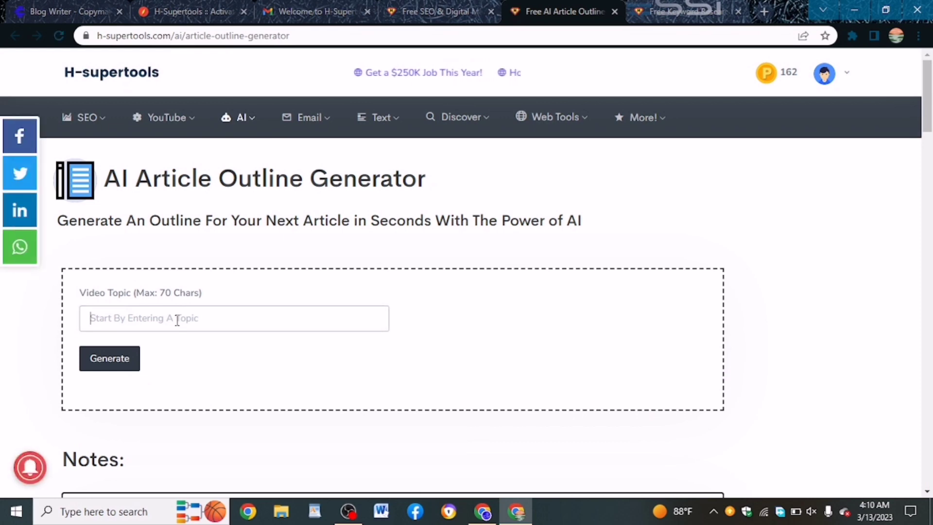
text(h)
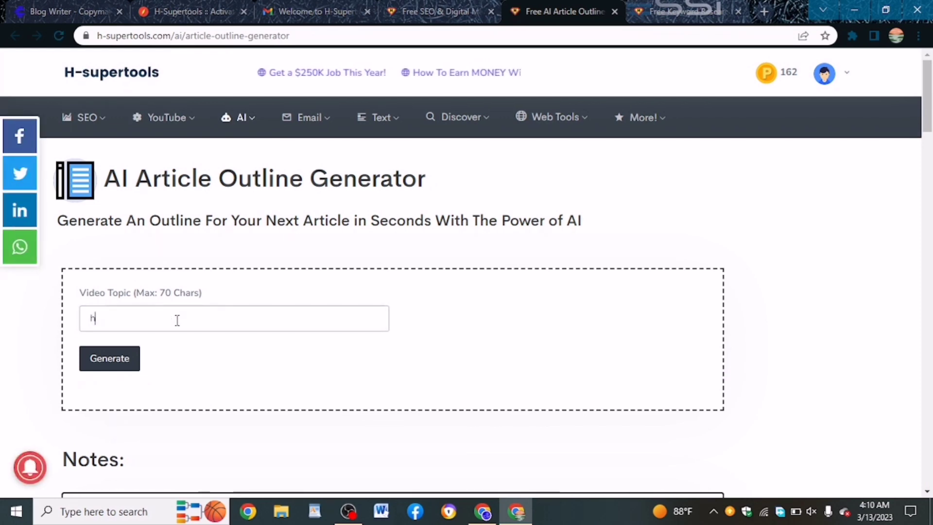
key(BackSpace)
text(make)
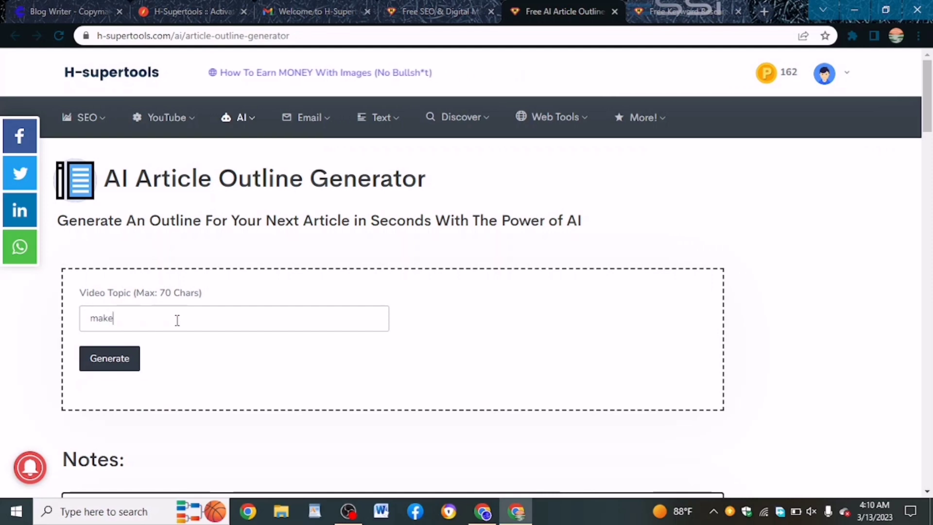
text( mor)
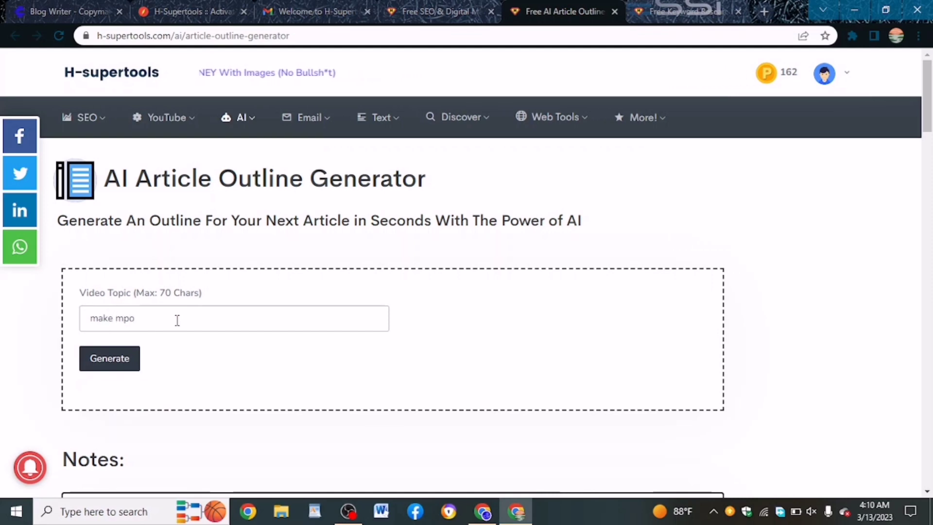
key(BackSpace)
key(BackSpace)
text(oney)
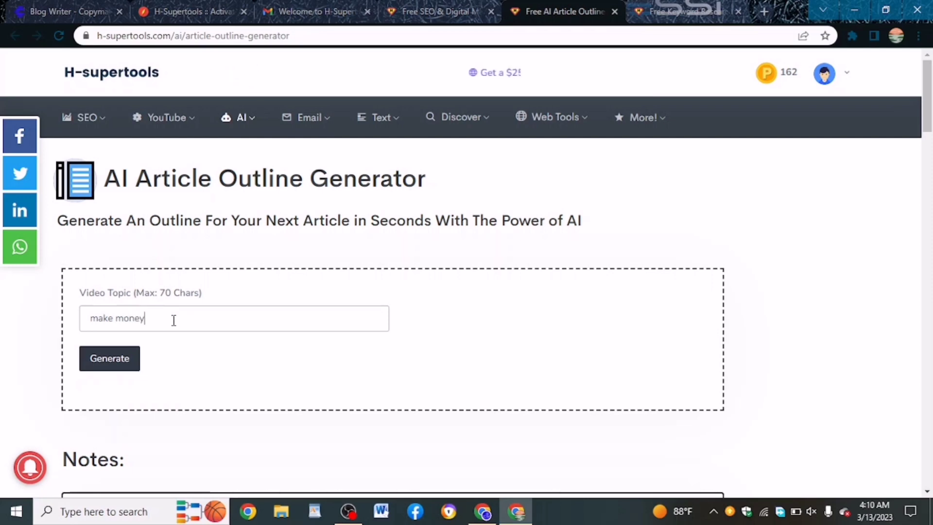
click(108, 363)
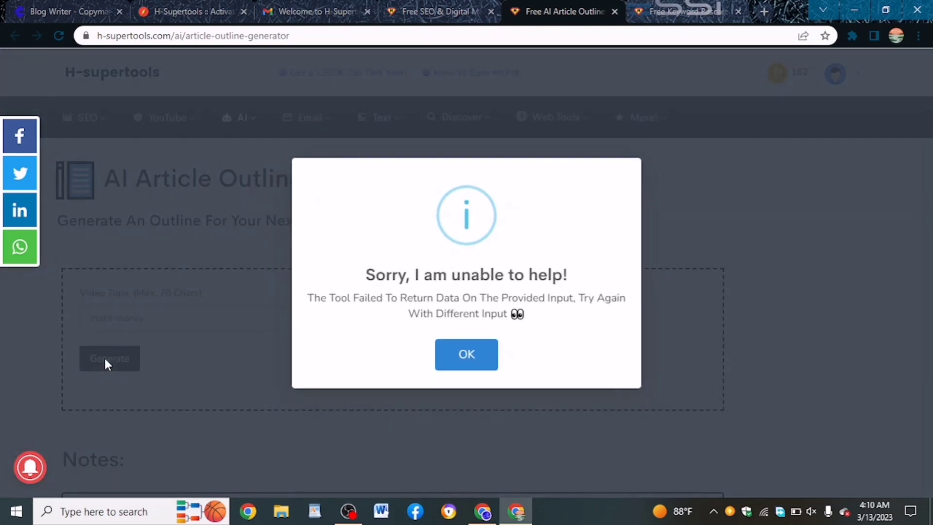
click(461, 349)
Step: Extend the topic to "make money online" and generate the article outline
click(230, 325)
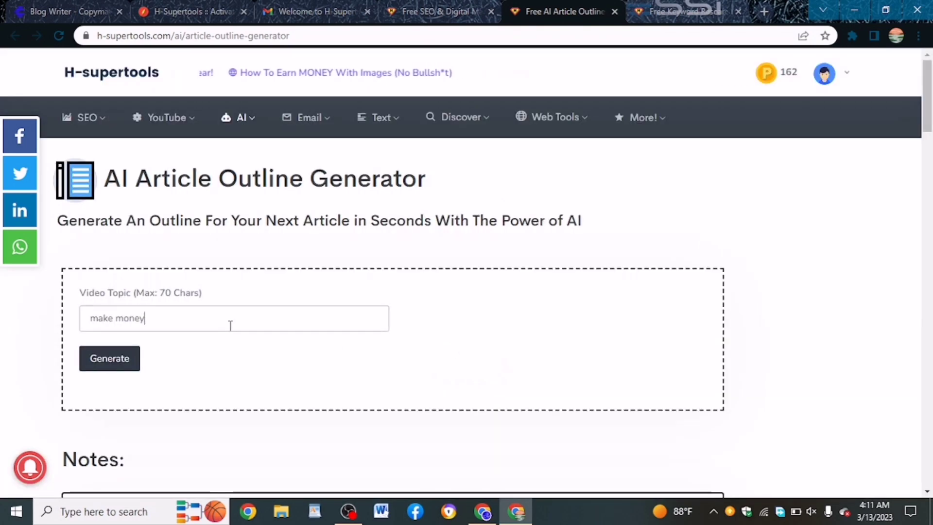
text(onli)
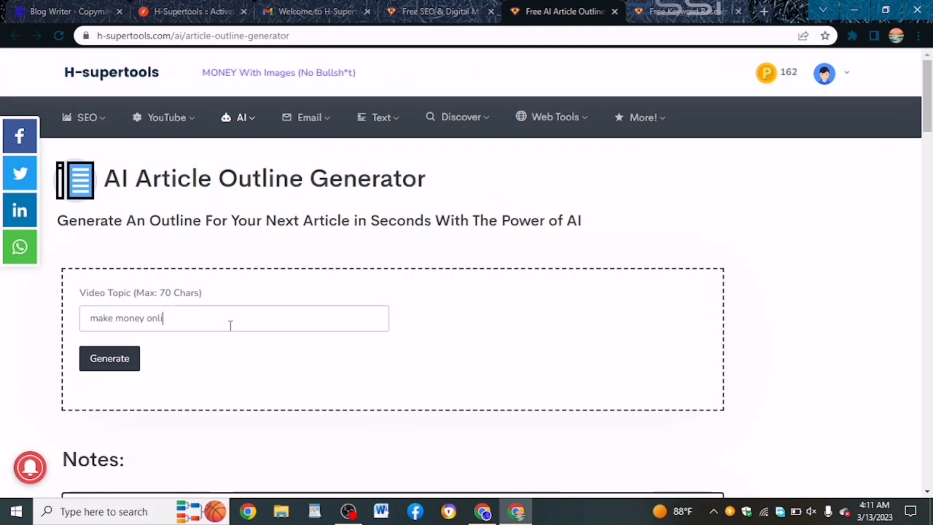
text(ne)
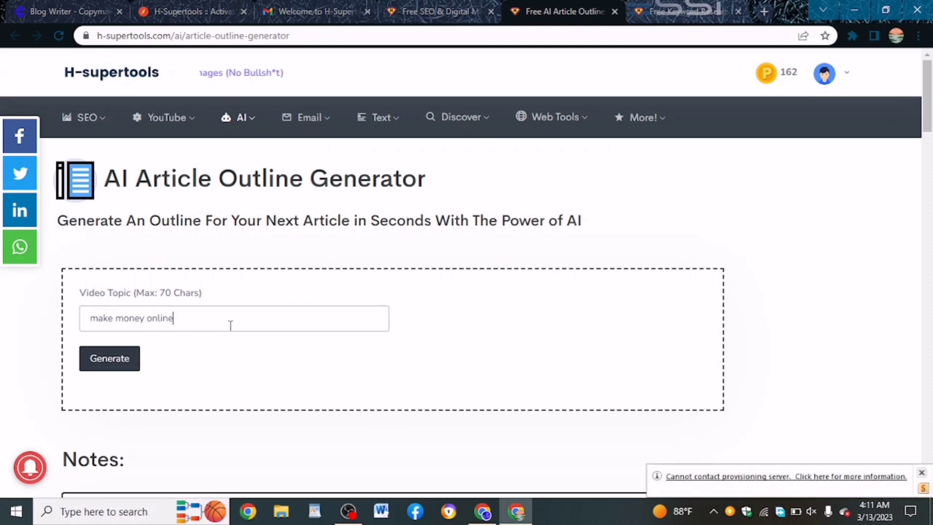
click(86, 368)
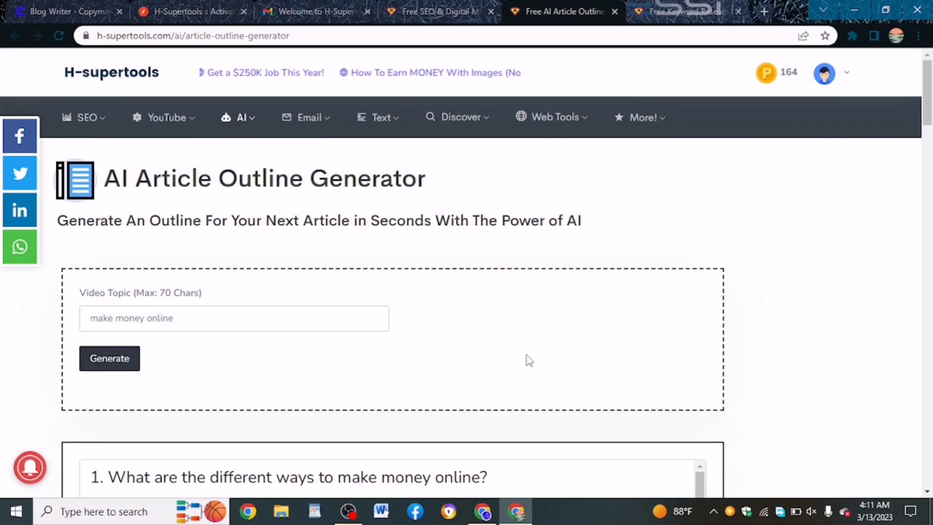
Step: Review the generated outline and copy the text of item 14, "What are the different ways to make money online?"
drag(930, 88, 930, 125)
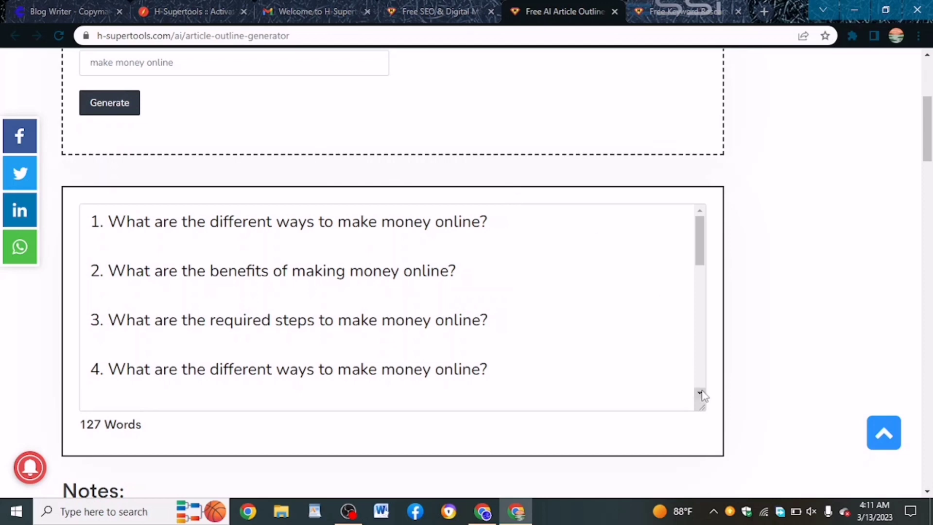
drag(700, 392, 700, 392)
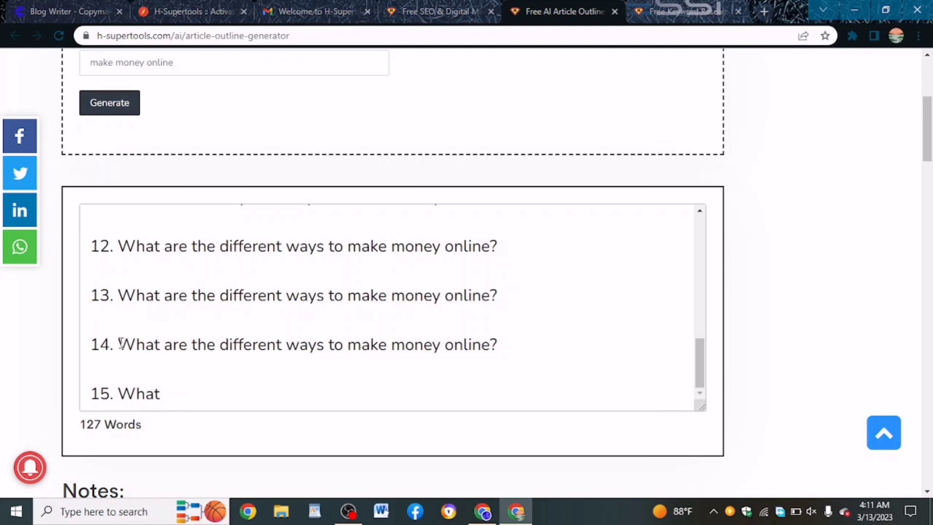
drag(121, 343, 507, 353)
key(ctrl+c)
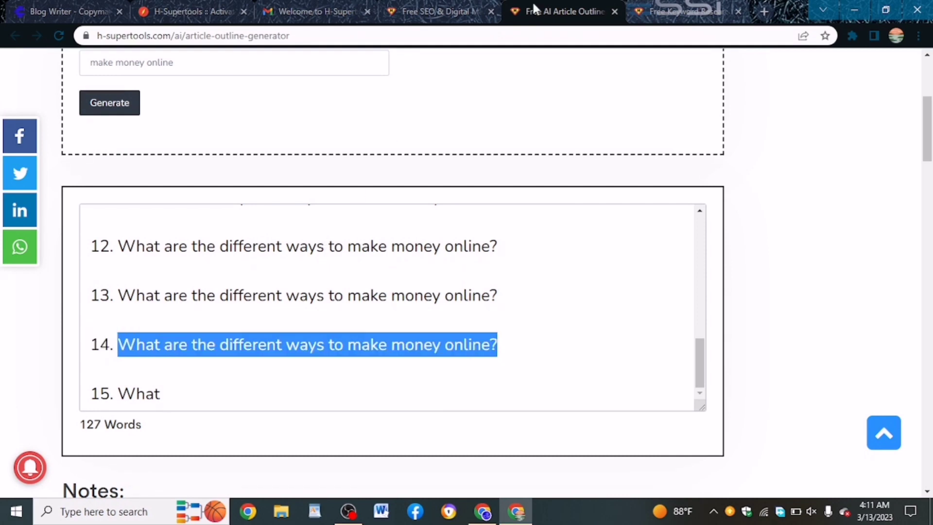
Step: Open the Free AI Writer from the home page and generate content on the copied topic "What are the different ways to make money online", without the question mark
click(431, 5)
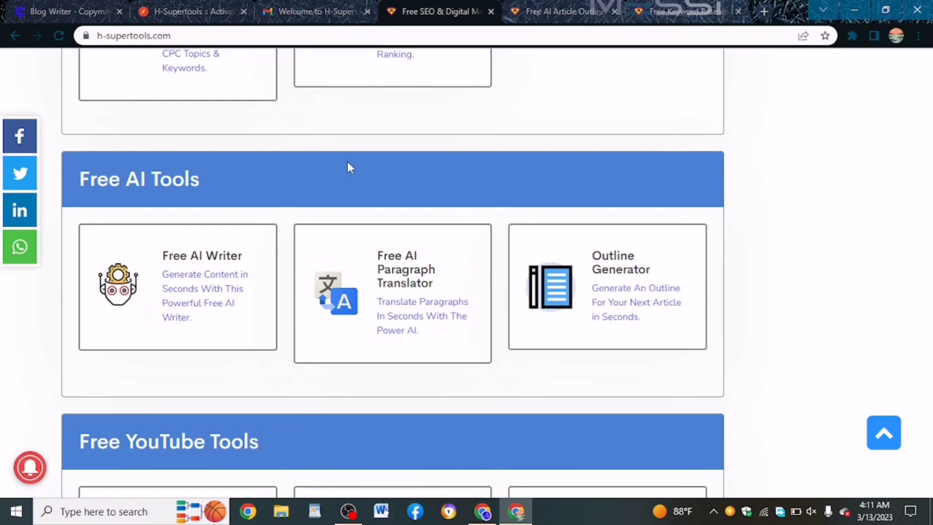
click(209, 255)
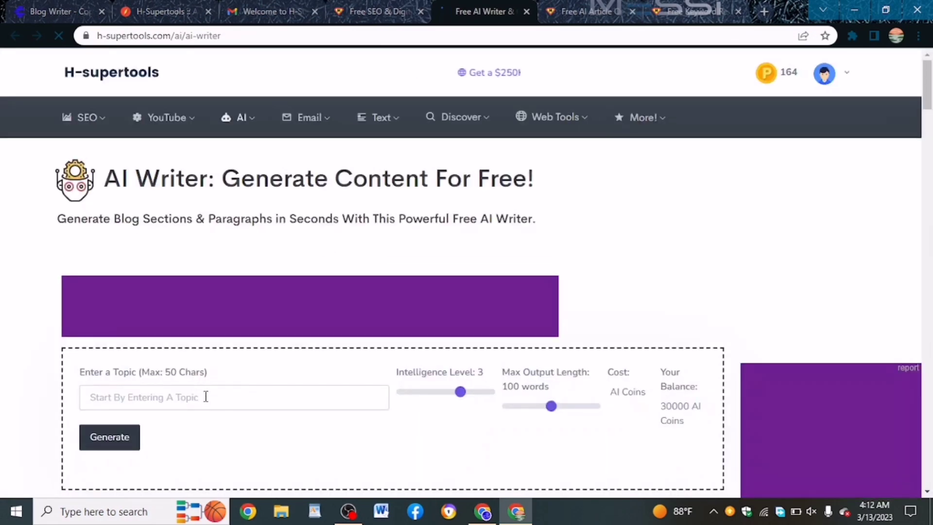
click(205, 393)
key(ctrl+v)
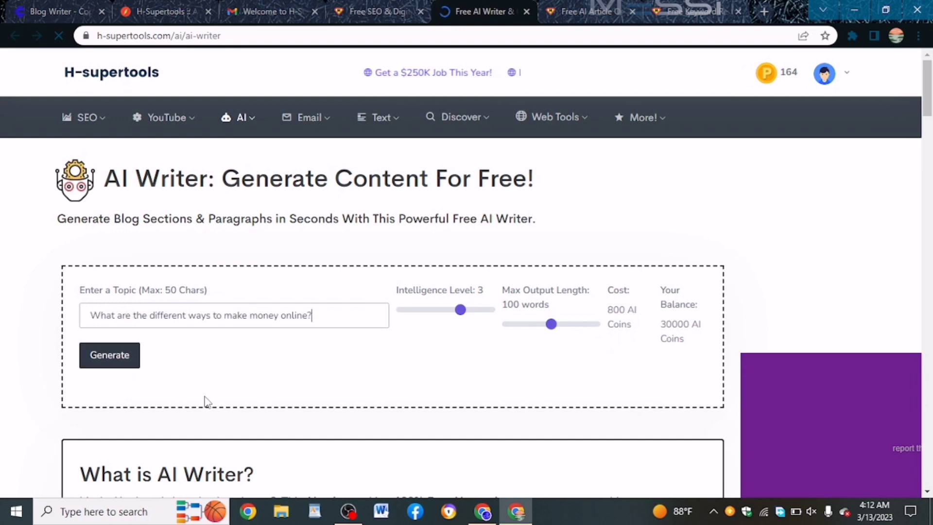
click(110, 358)
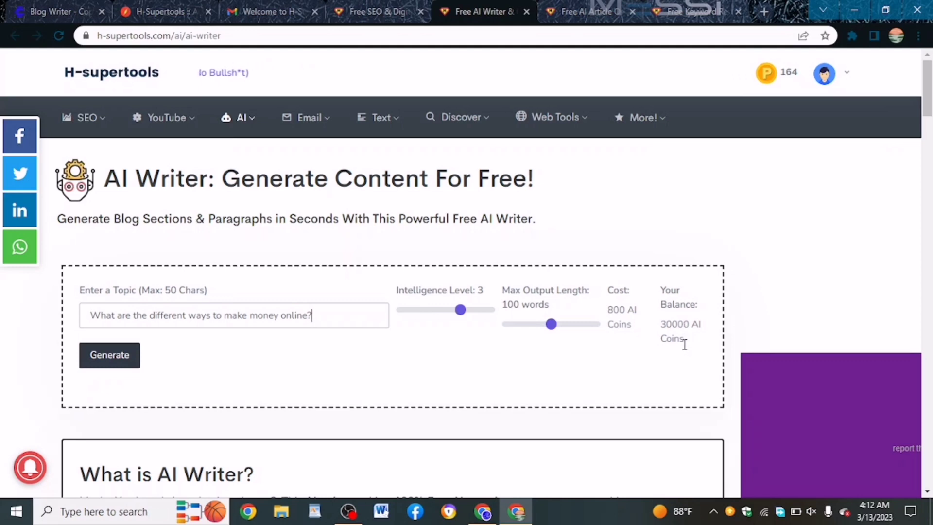
click(110, 355)
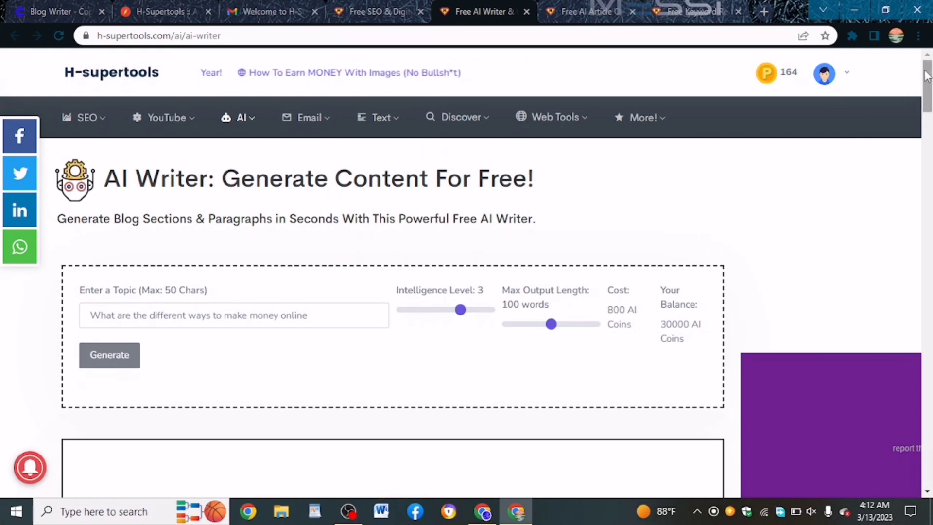
drag(928, 81, 927, 118)
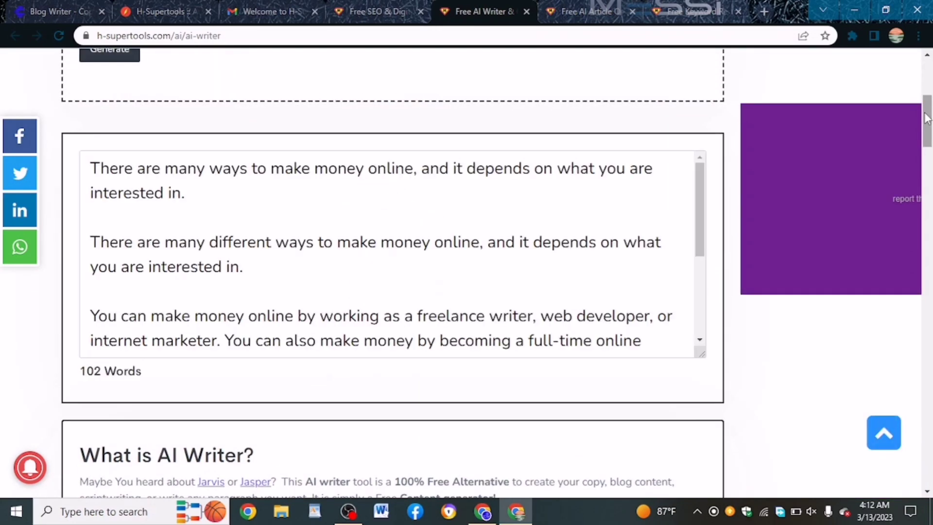